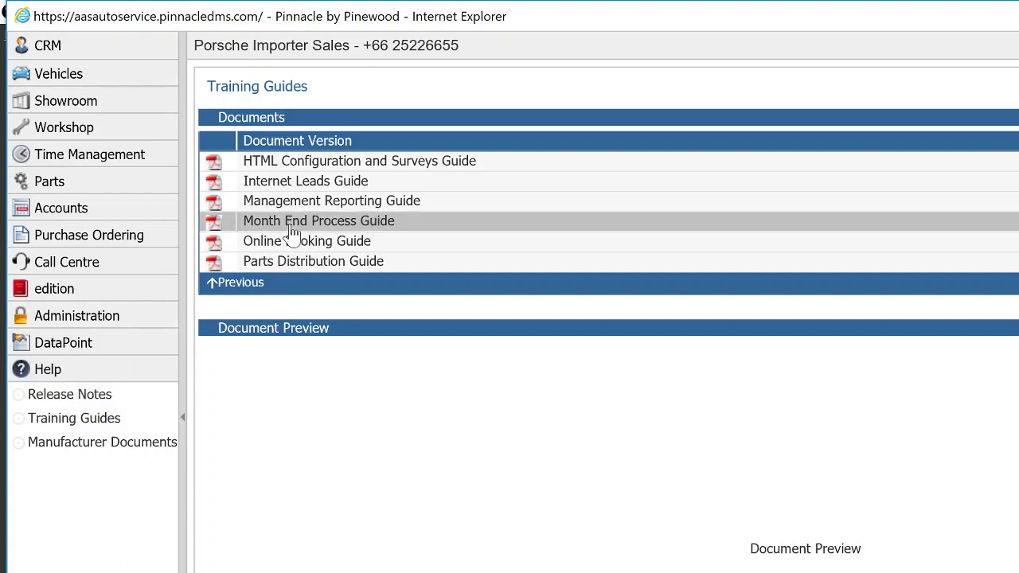
Open the Month End Process Guide from the training guides and view its contents page.
left_click_drag(292, 228, 413, 496)
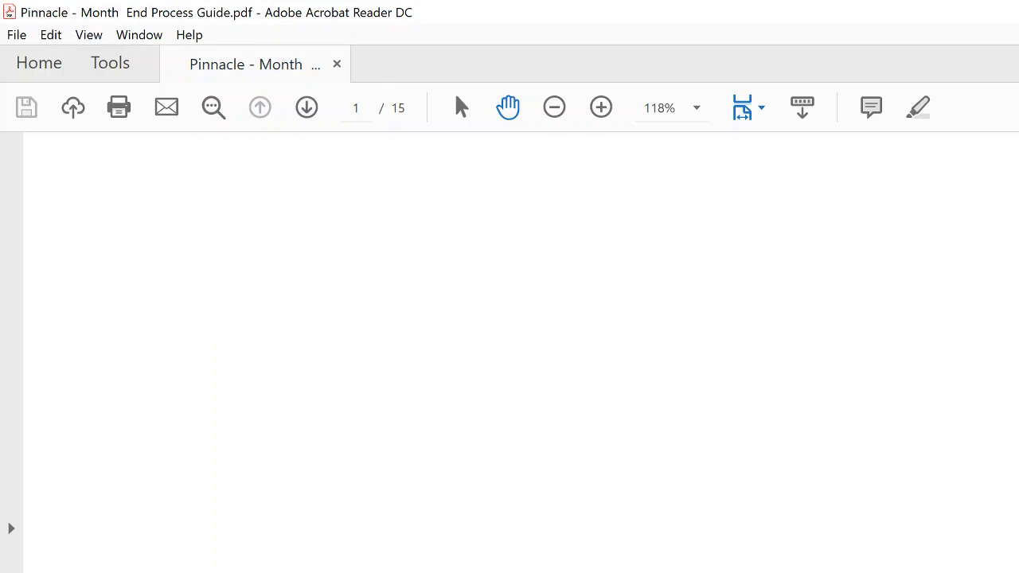
scroll(510, 350, "down", 10)
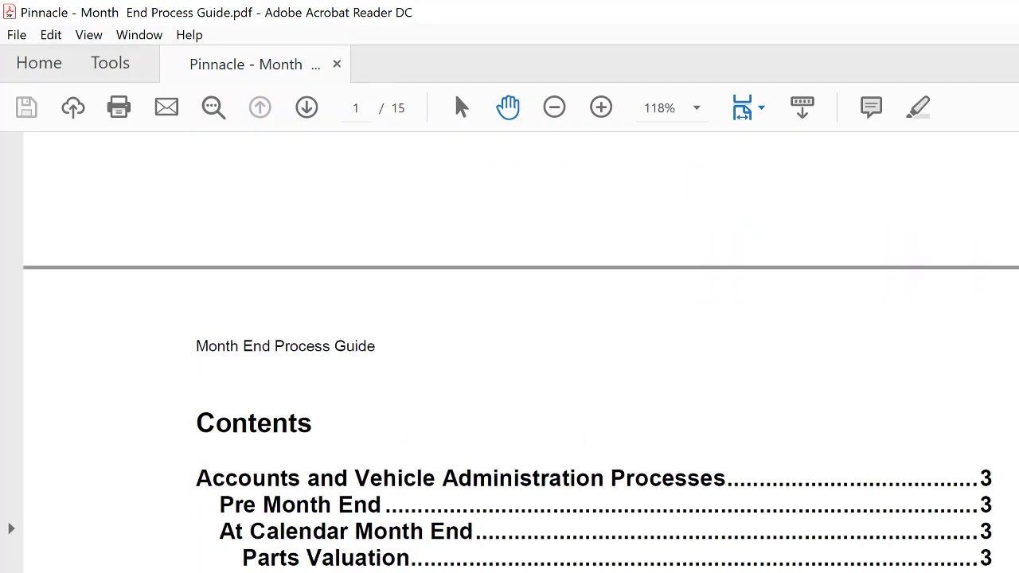
scroll(510, 350, "down", 2)
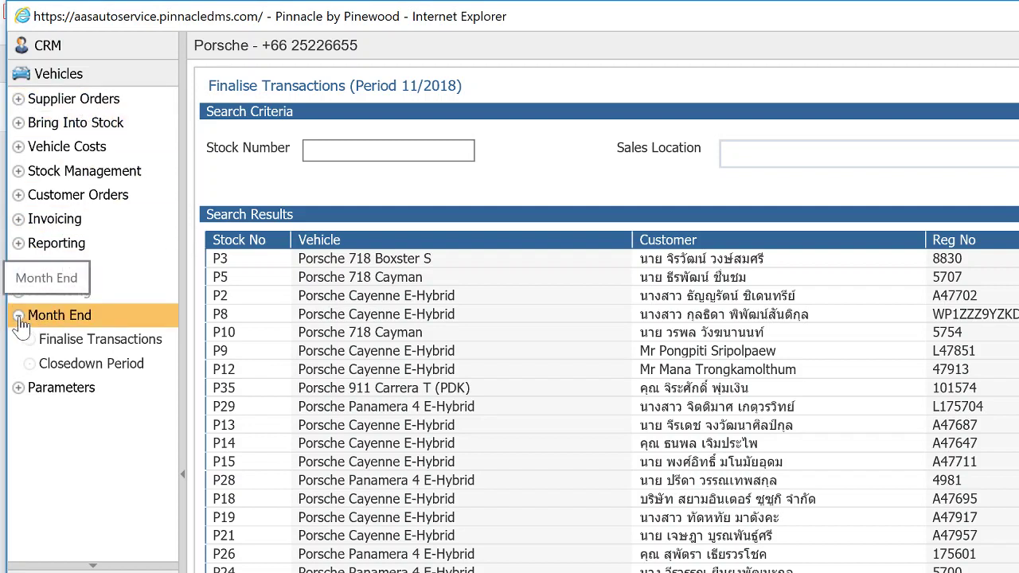
Start the vehicle month end Closedown Period for the Porsche branch in period 11 of 2018, accepting the earlier period.
left_click(19, 318)
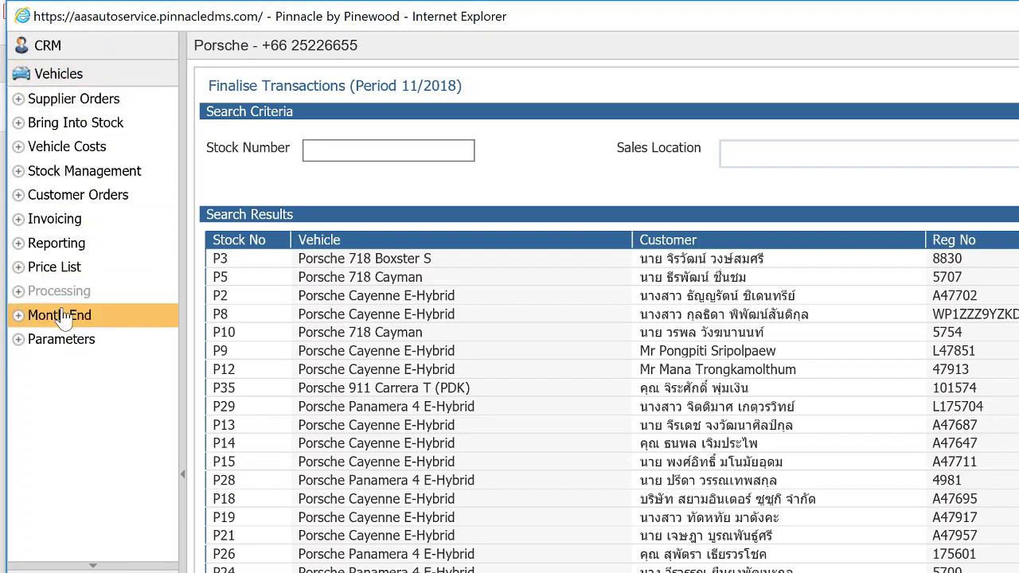
left_click(18, 316)
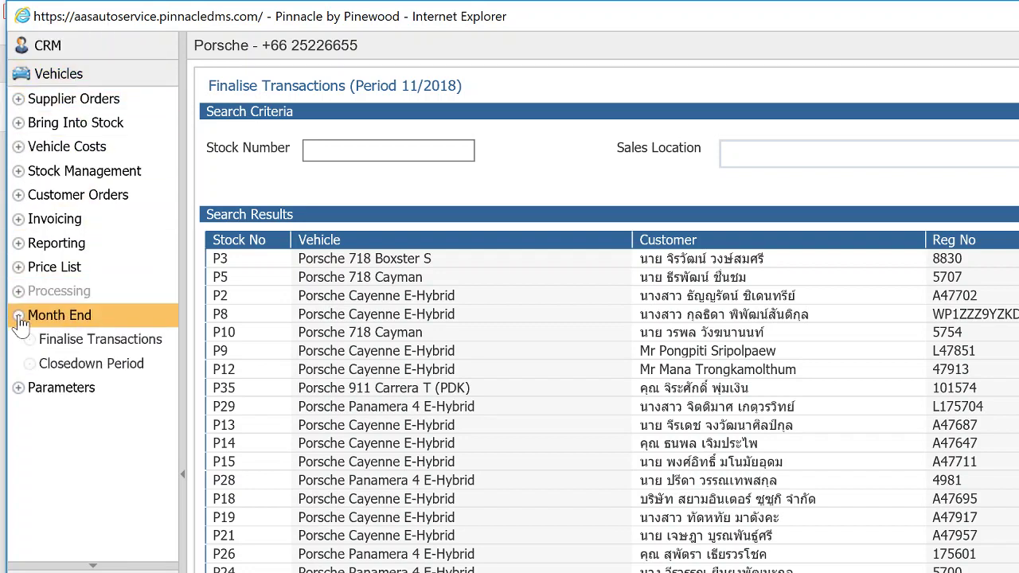
left_click(95, 363)
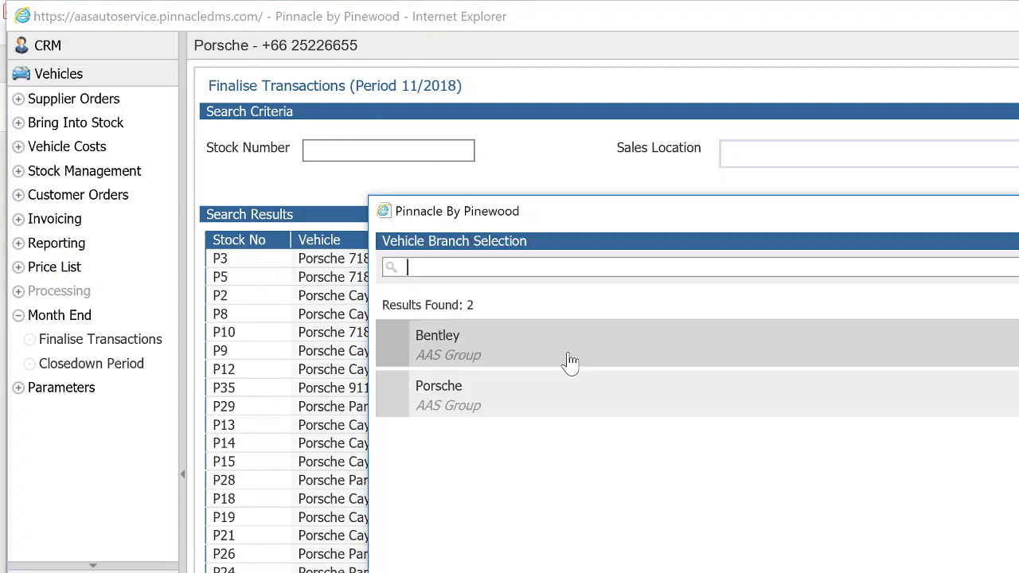
left_click(565, 398)
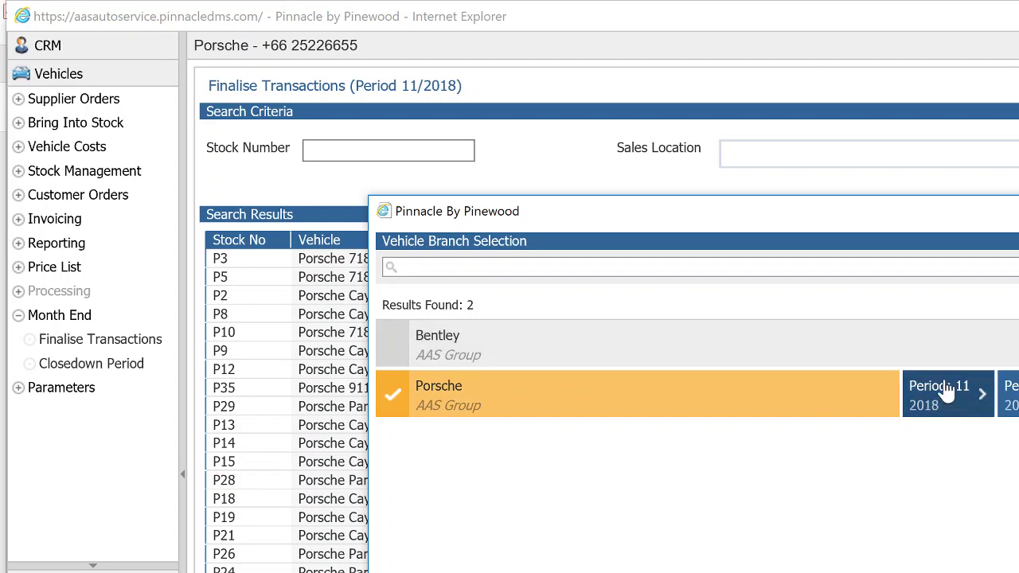
left_click(809, 363)
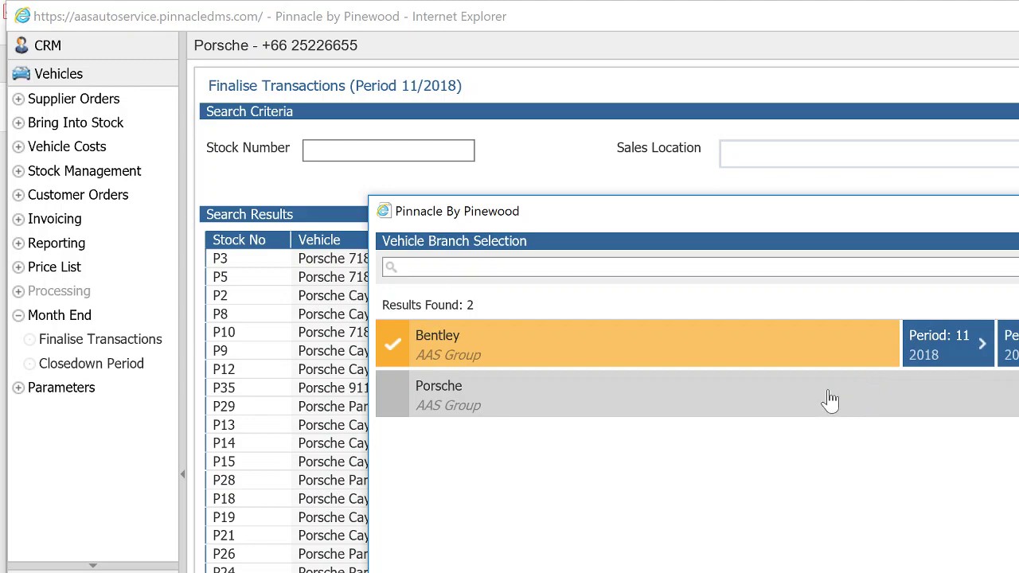
left_click(923, 412)
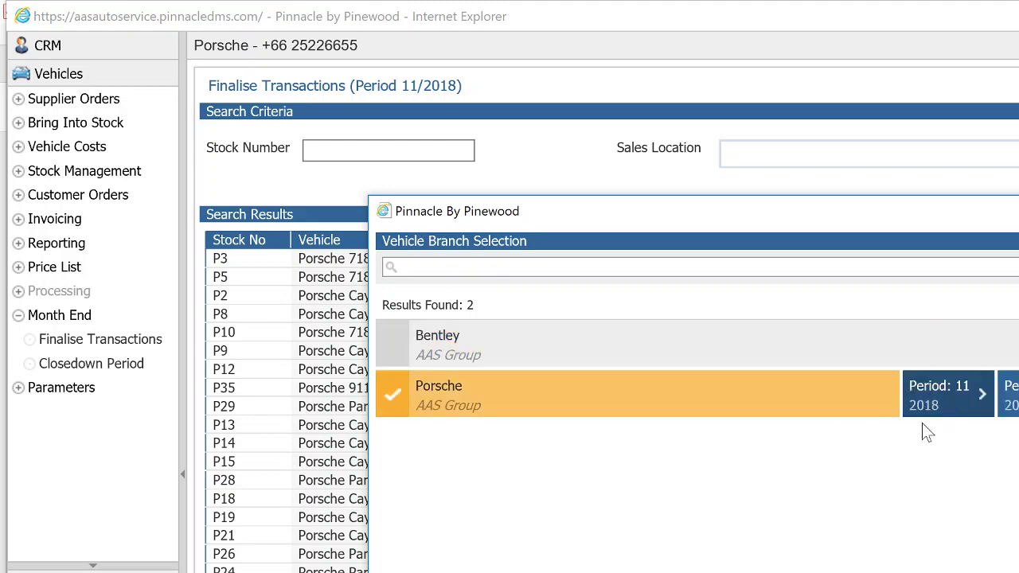
left_click(927, 410)
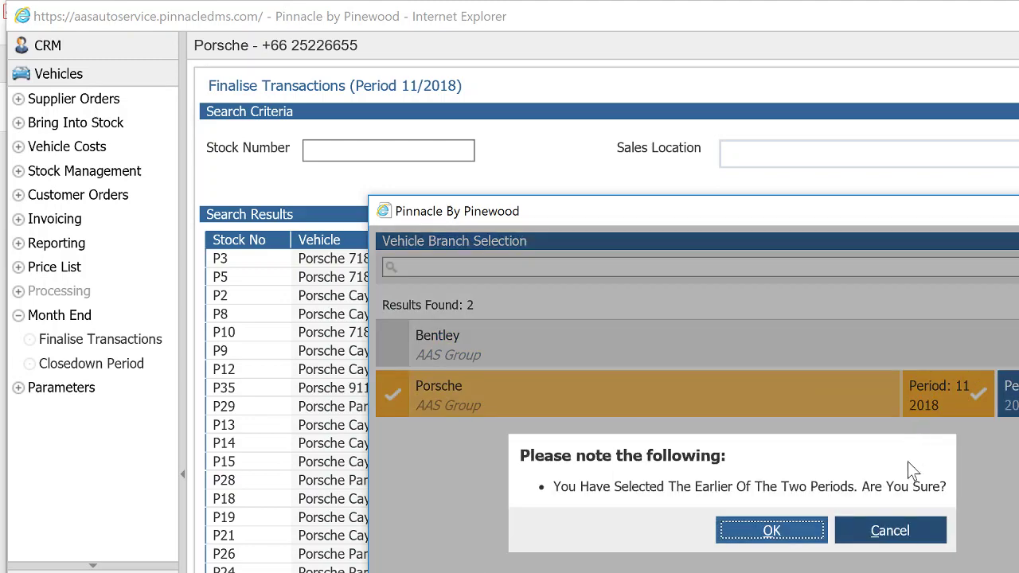
left_click(772, 531)
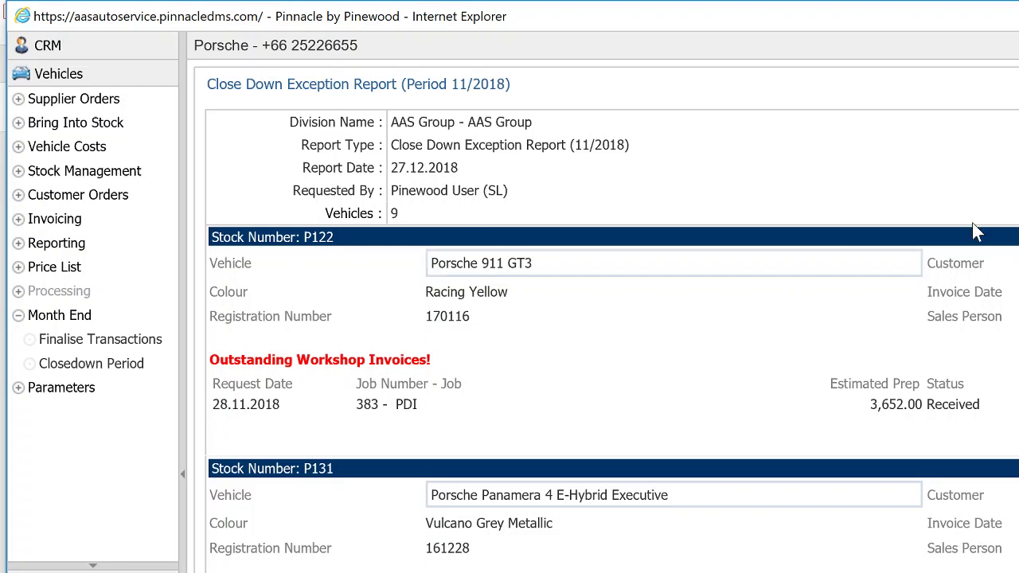
Examine the Close Down Exception Report for vehicles with outstanding workshop invoices, then return to its start.
scroll(611, 328, "down", 3)
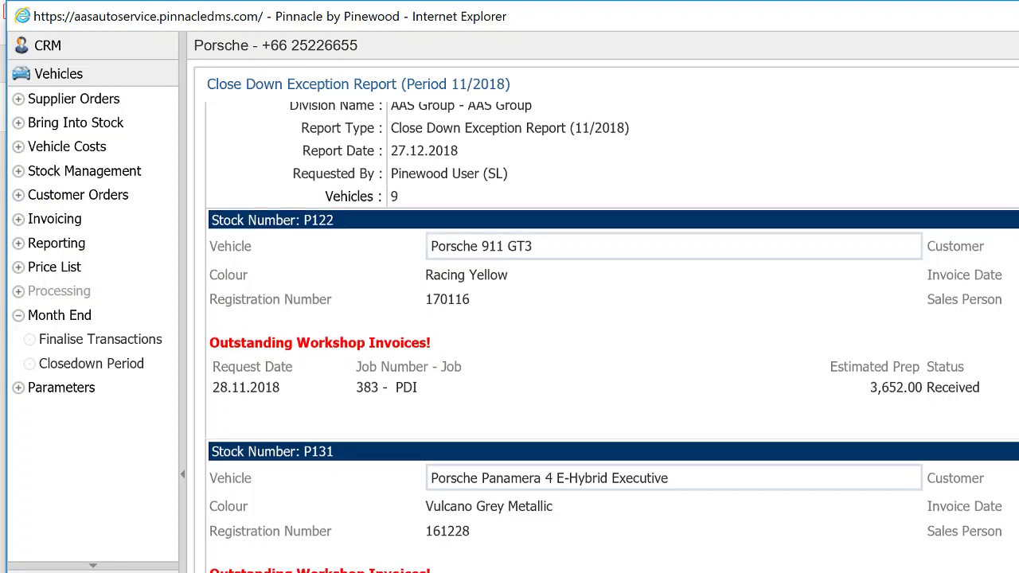
scroll(612, 329, "down", 10)
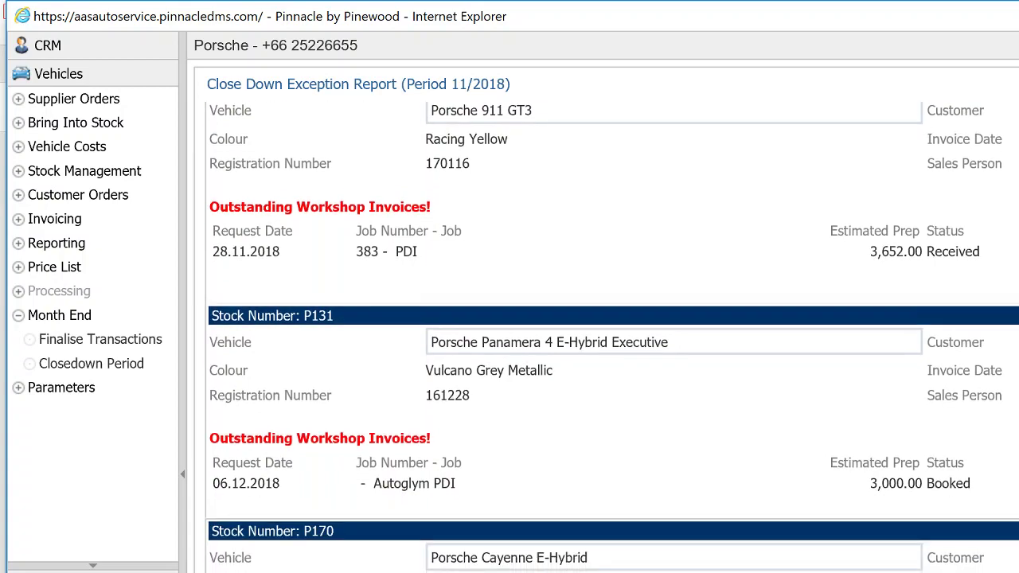
scroll(611, 329, "down", 10)
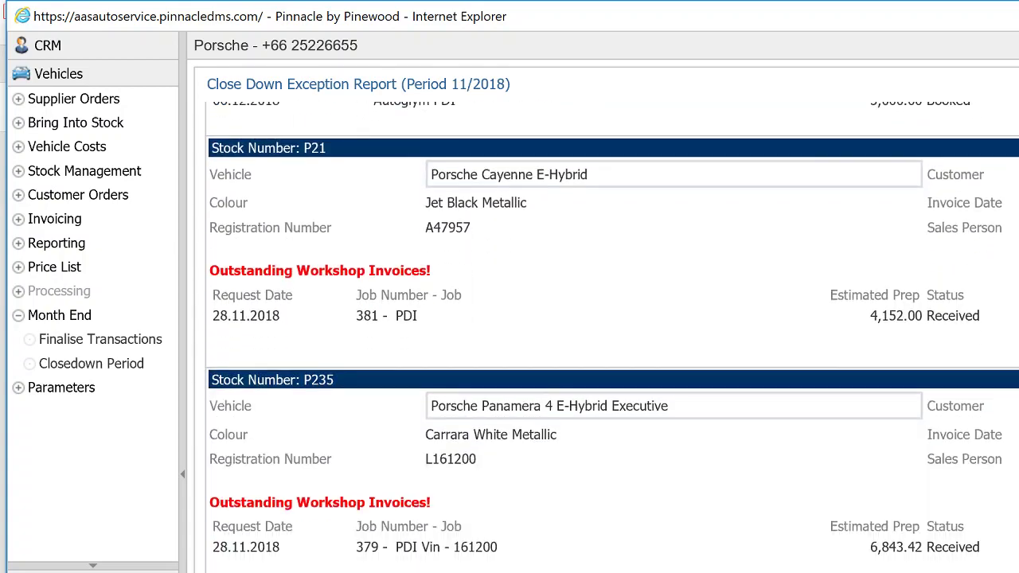
scroll(611, 329, "down", 2)
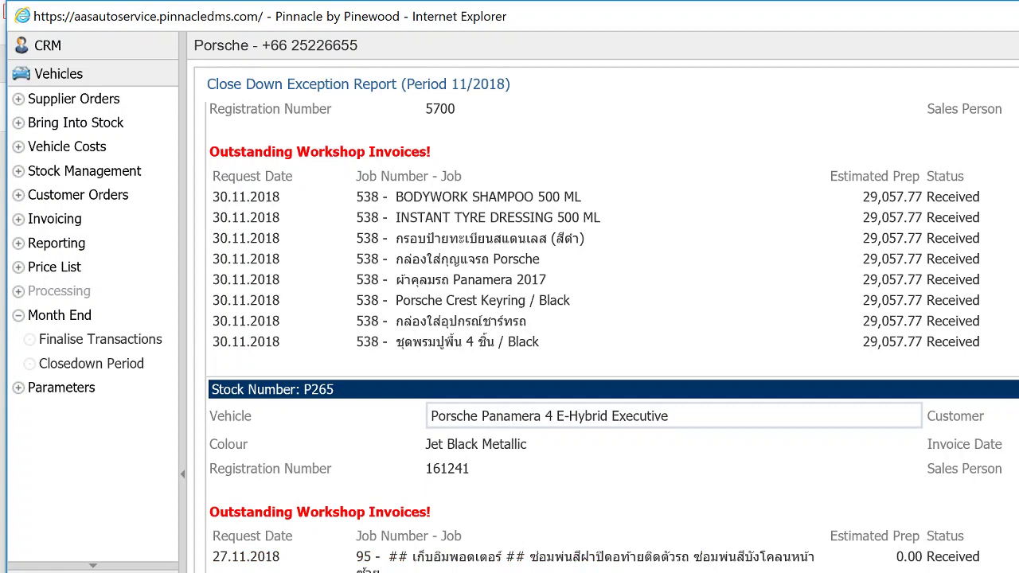
scroll(611, 329, "up", 5)
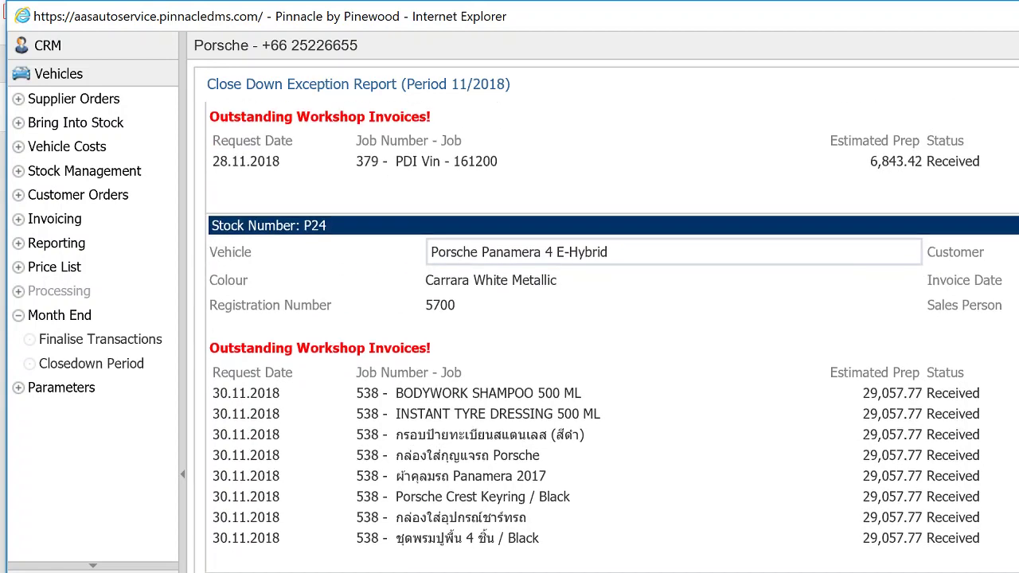
scroll(611, 329, "up", 6)
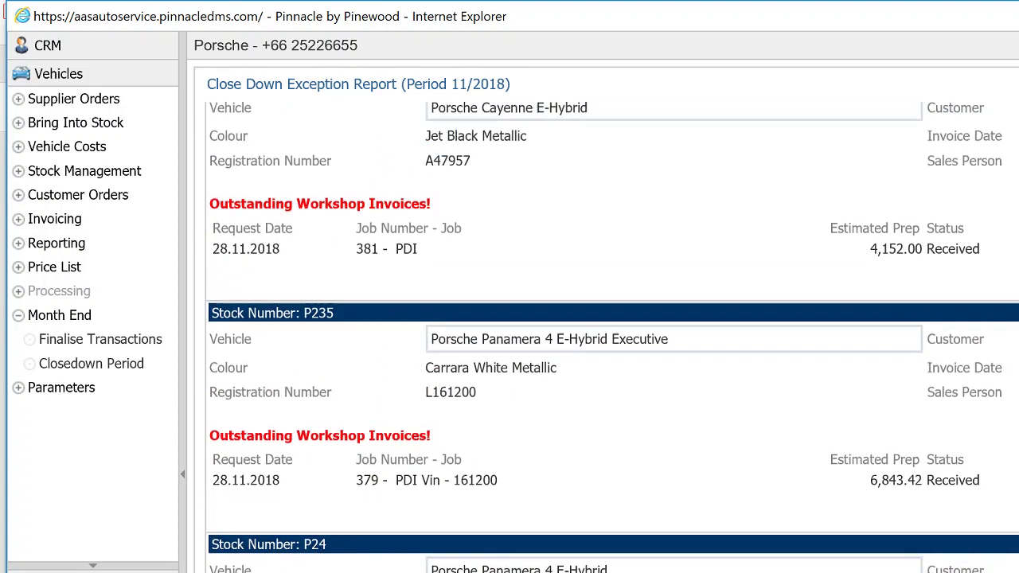
scroll(612, 329, "up", 3)
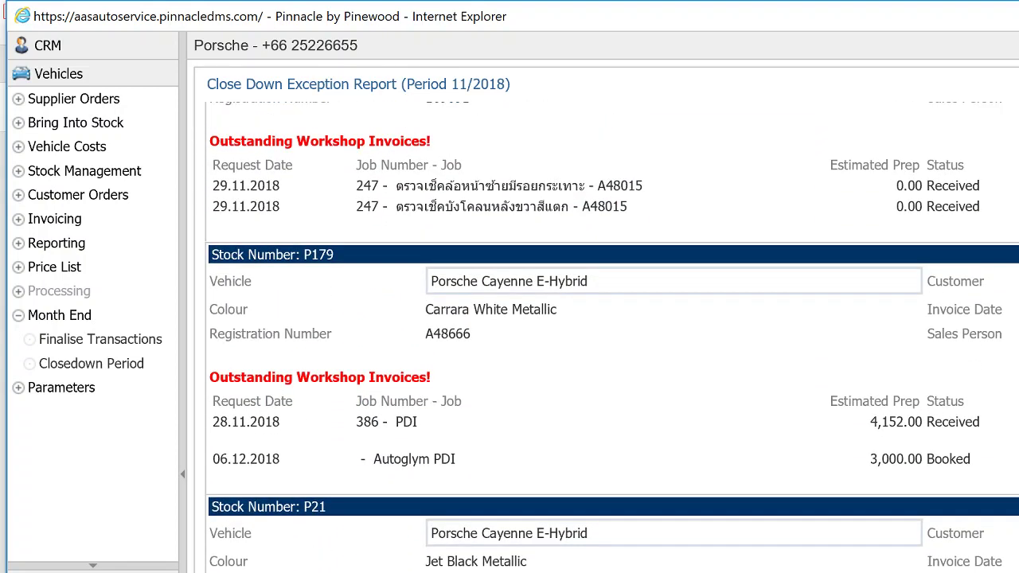
scroll(612, 329, "up", 10)
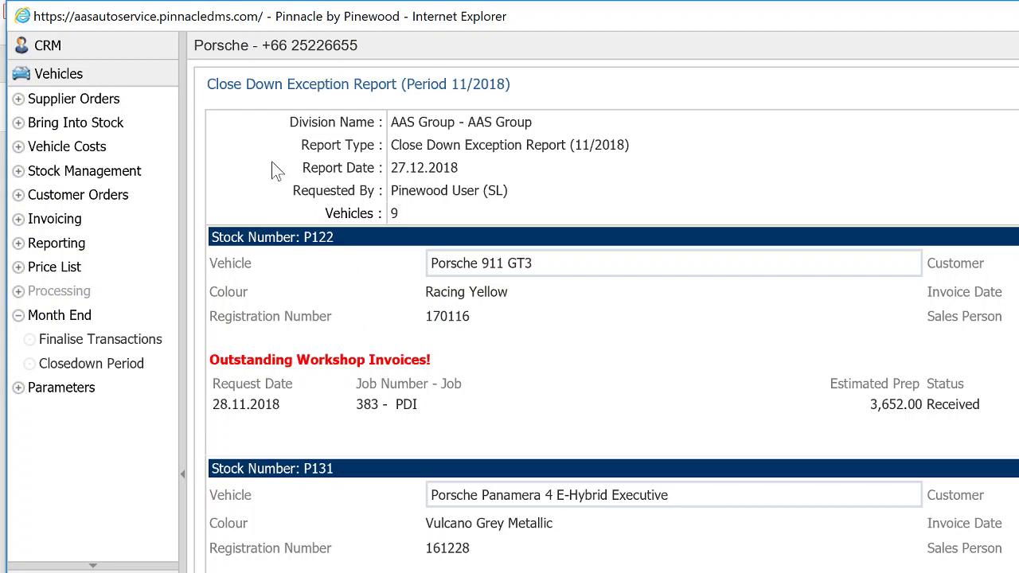
View the Finalise Transactions list for vehicle month end, then bring up the branch selection and pick Bentley.
left_click(136, 340)
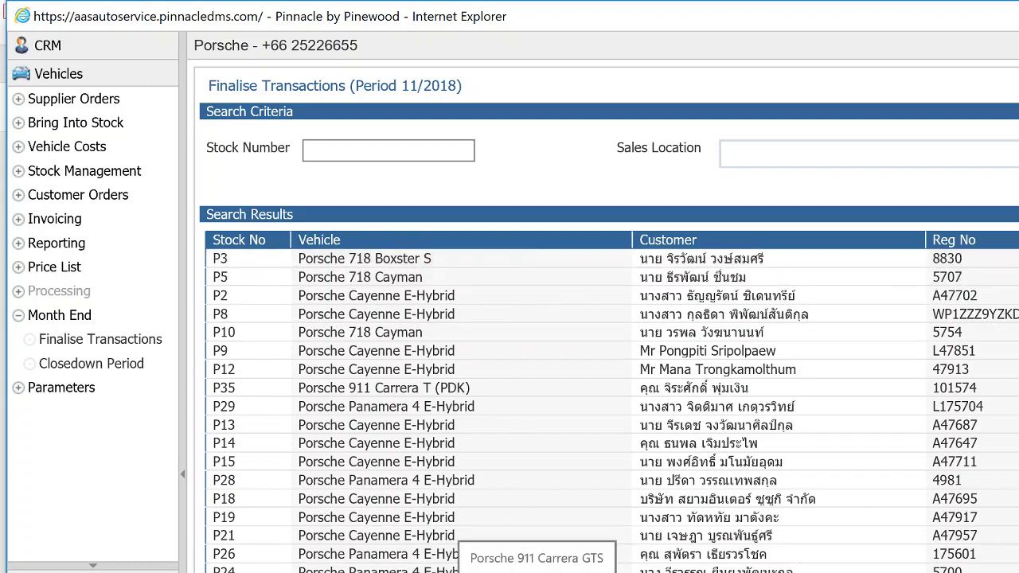
left_click(99, 366)
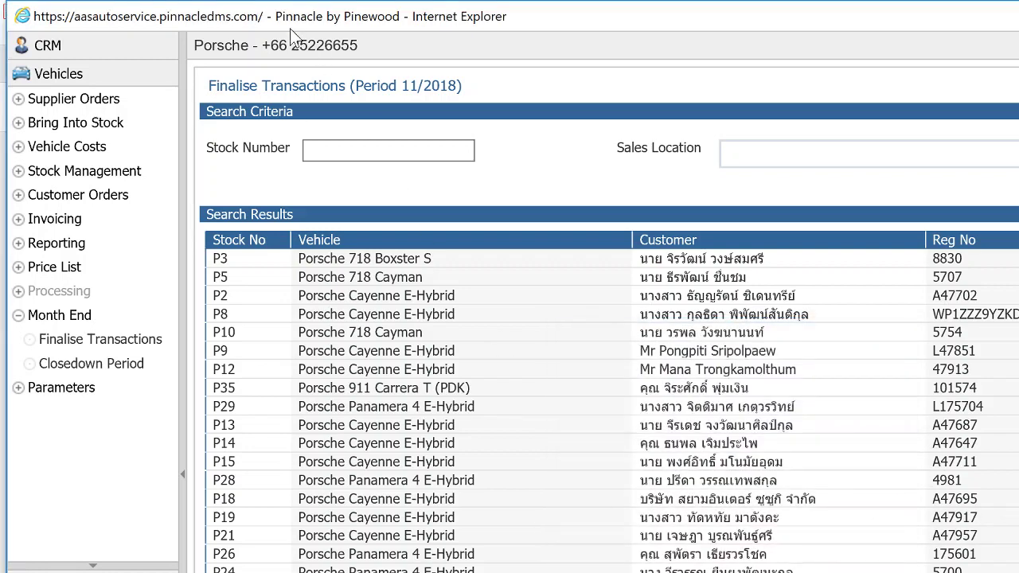
left_click(310, 49)
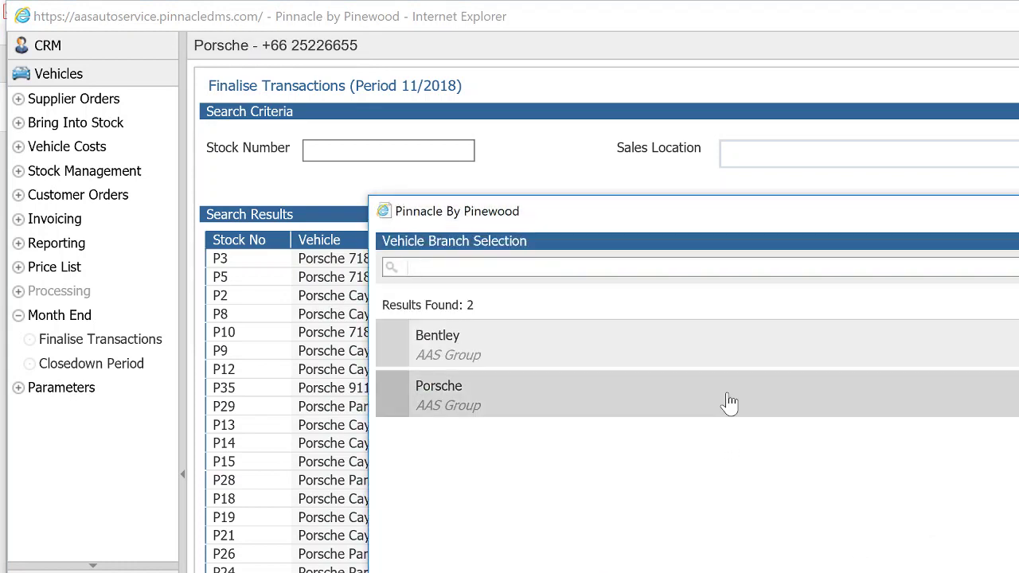
left_click(756, 358)
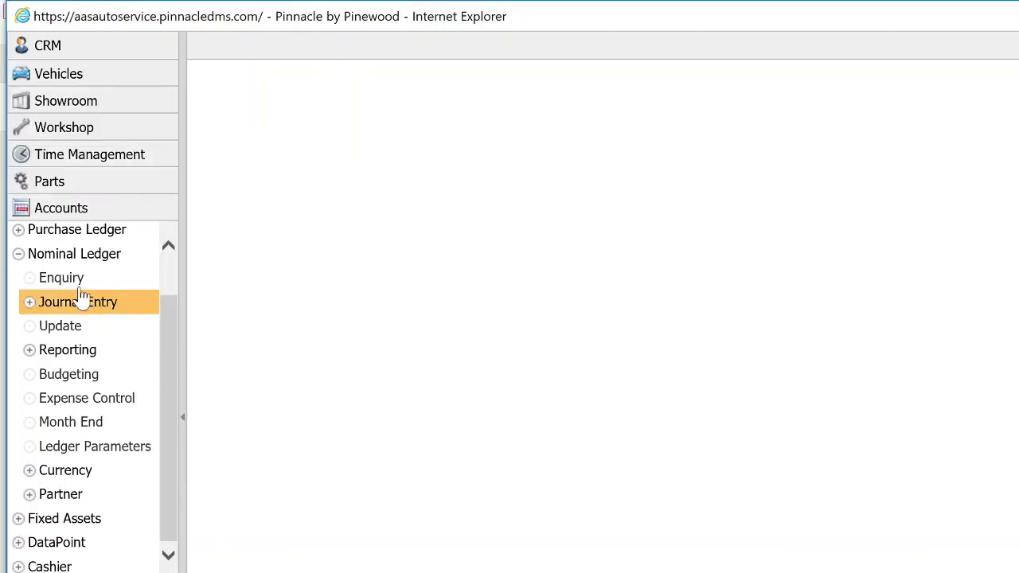
Open the Sales Ledger month end for the AAS Group division in period 11 of 2018, accepting the earlier period.
left_click(95, 253)
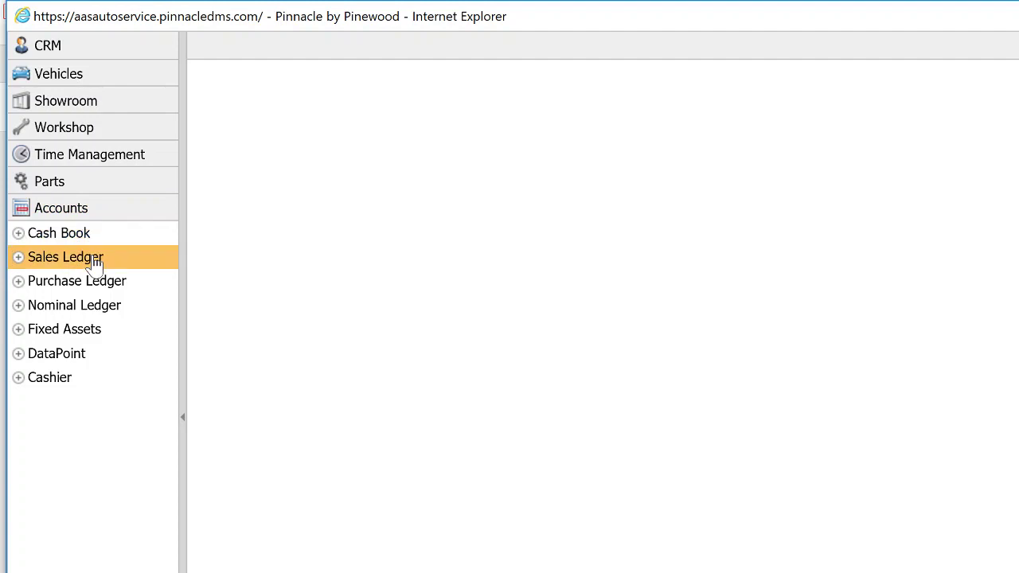
left_click(100, 265)
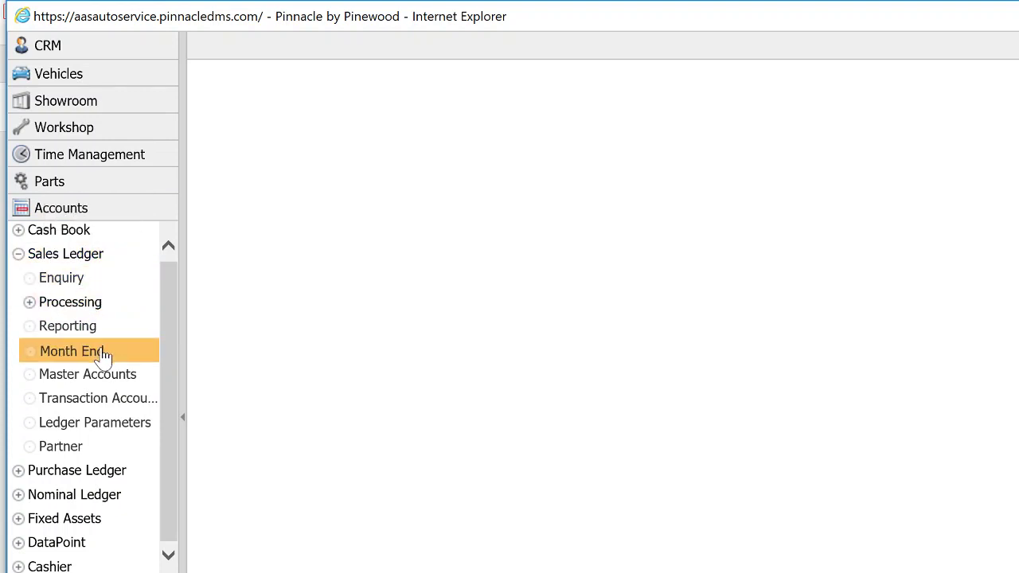
left_click(176, 374)
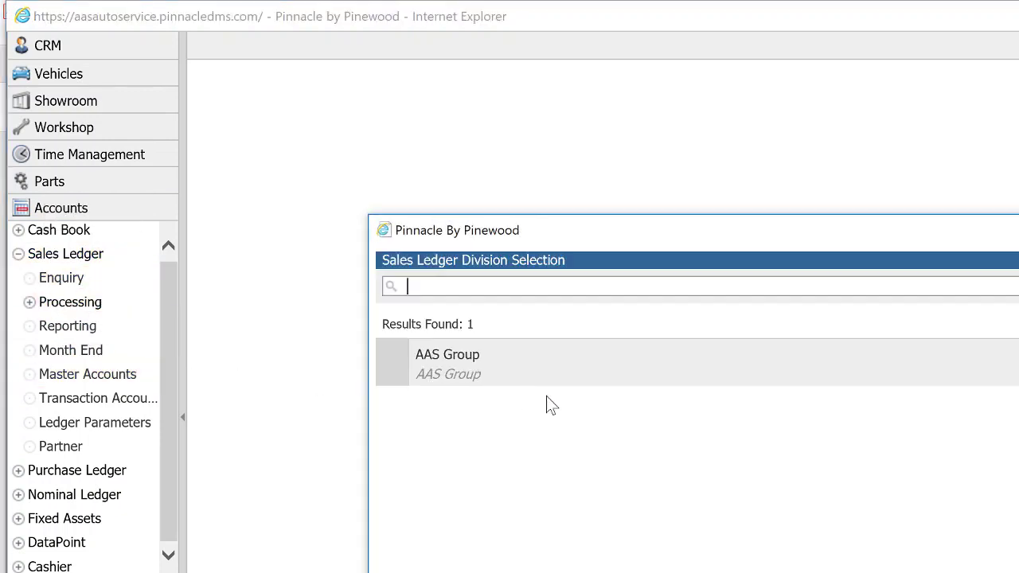
left_click(704, 375)
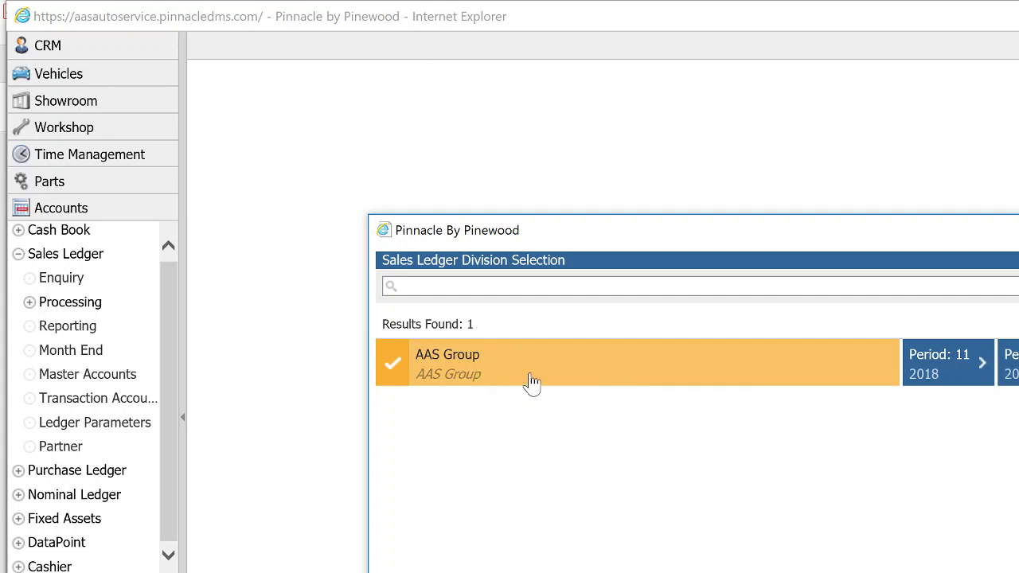
left_click(923, 367)
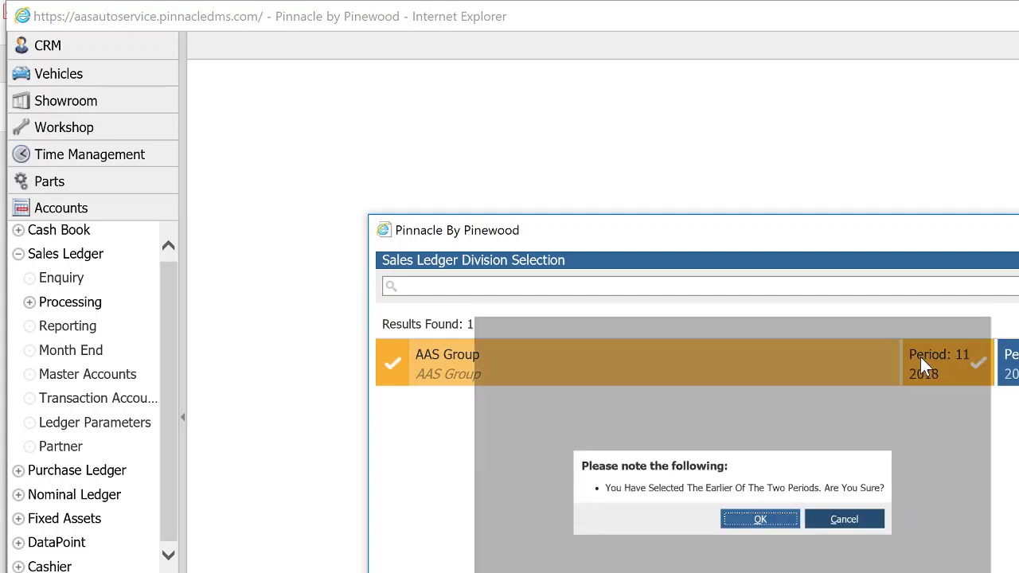
left_click(738, 530)
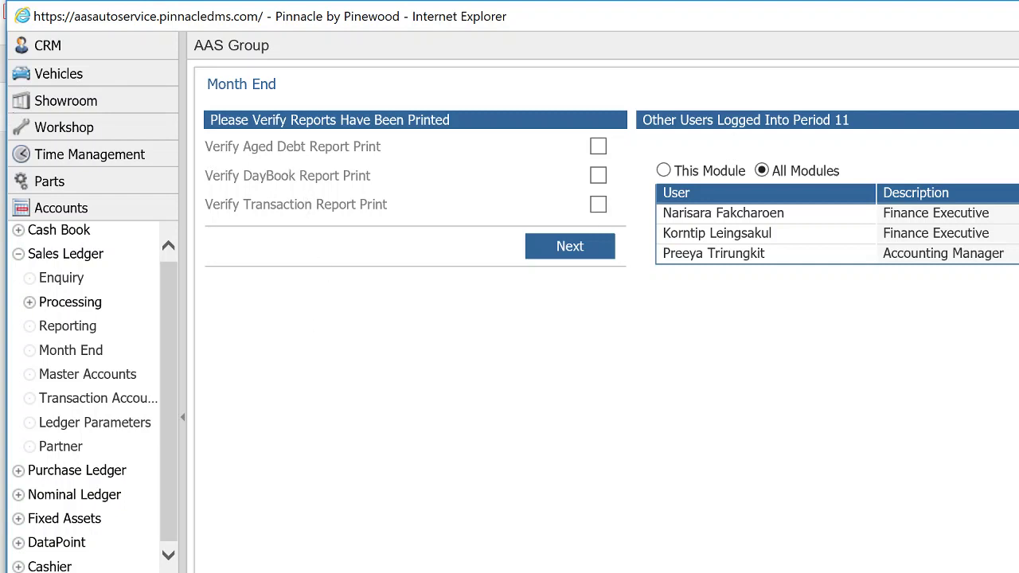
Review the Aged Debt Report Print verification item, then open the Sales Ledger reporting page.
left_click_drag(242, 146, 381, 146)
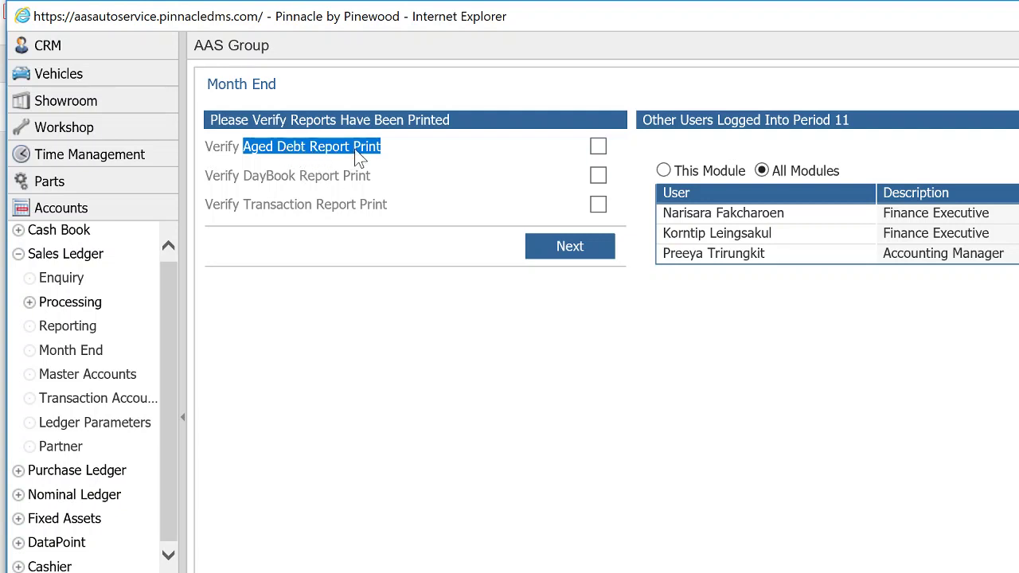
left_click(262, 153)
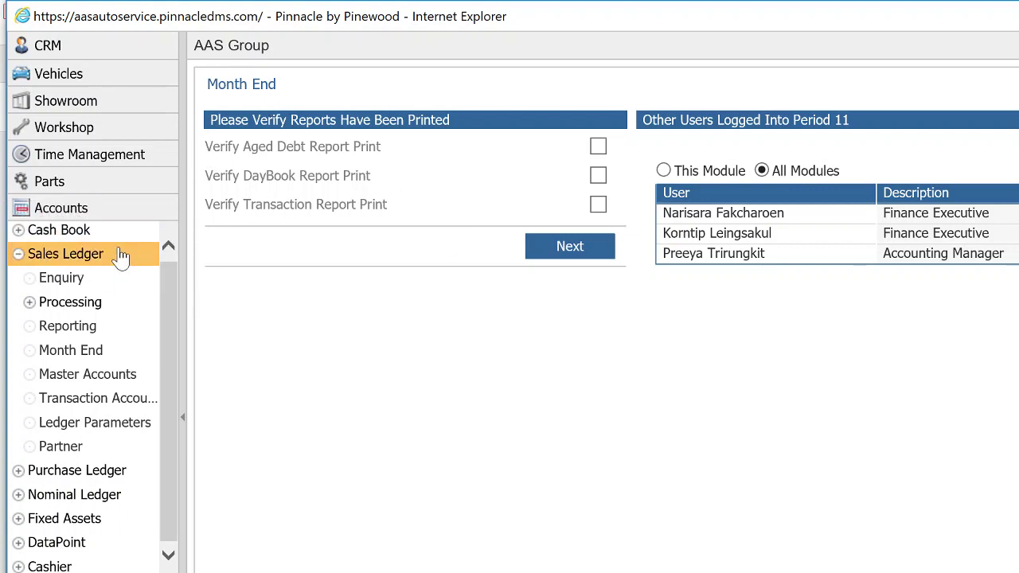
left_click(93, 327)
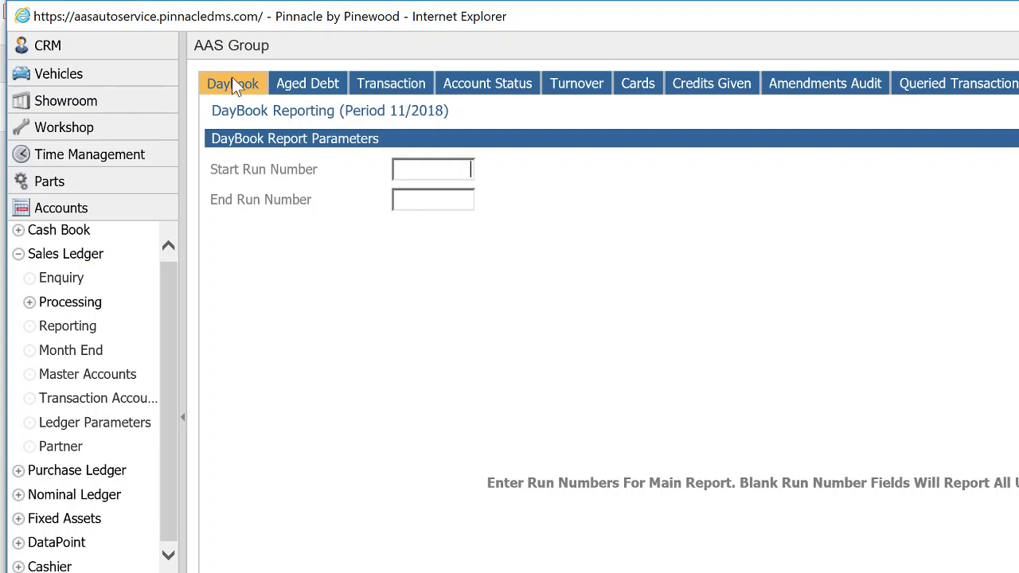
Open the Purchase Ledger month end for the AAS Group division in period 11 of 2018, accepting the earlier period, then open Purchase Ledger reporting.
left_click(19, 261)
left_click(19, 280)
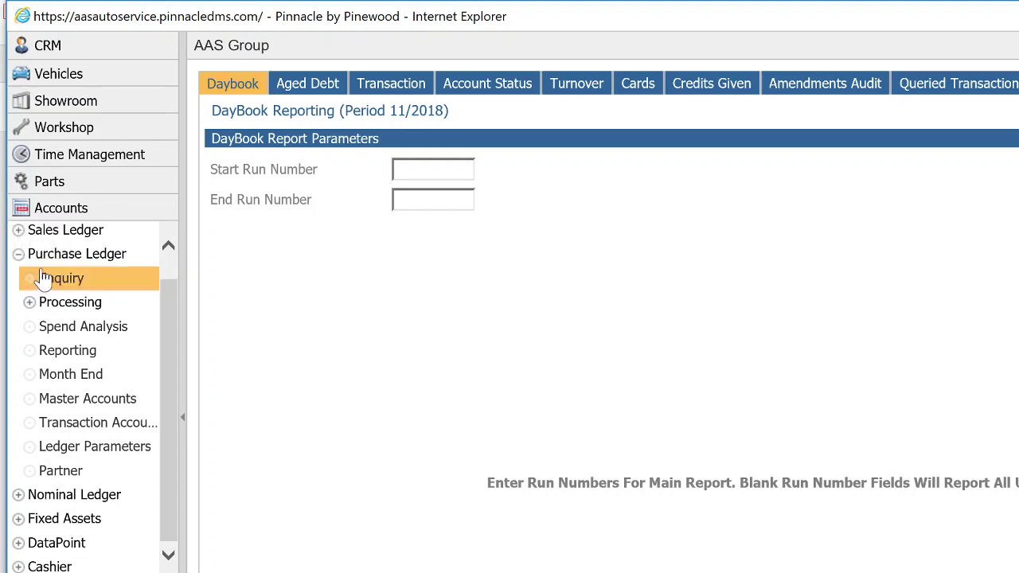
left_click(84, 380)
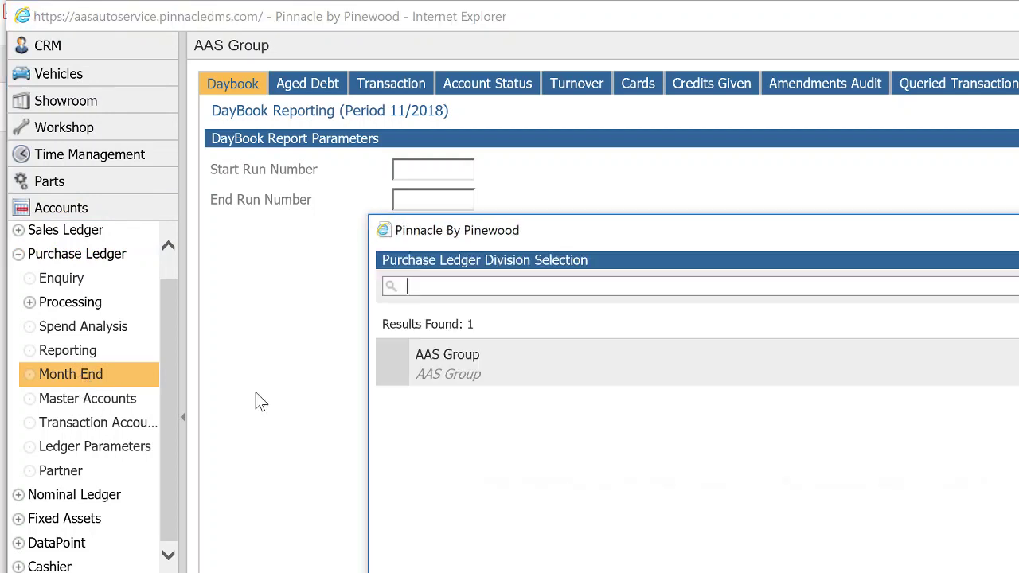
left_click(528, 368)
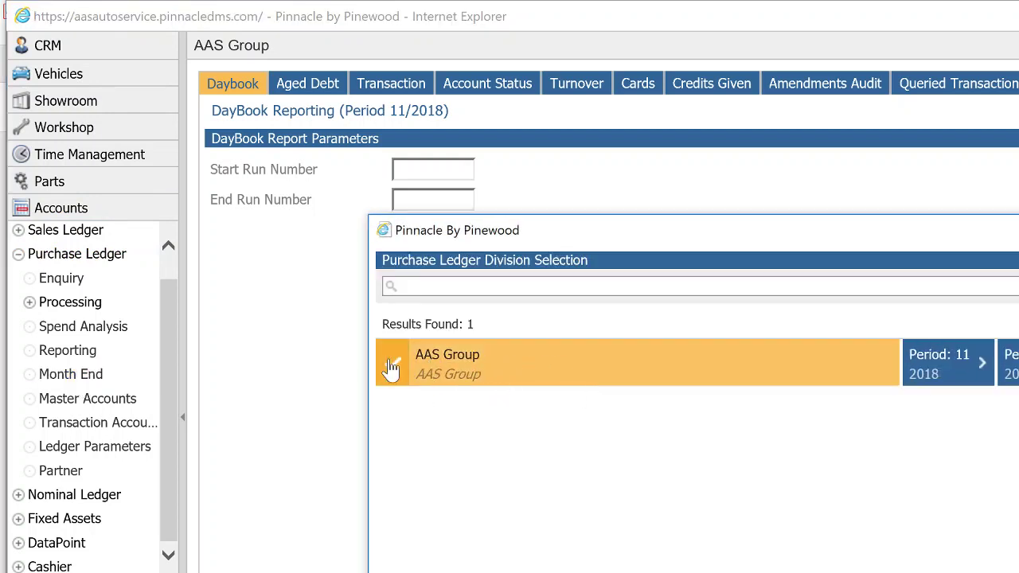
left_click(942, 374)
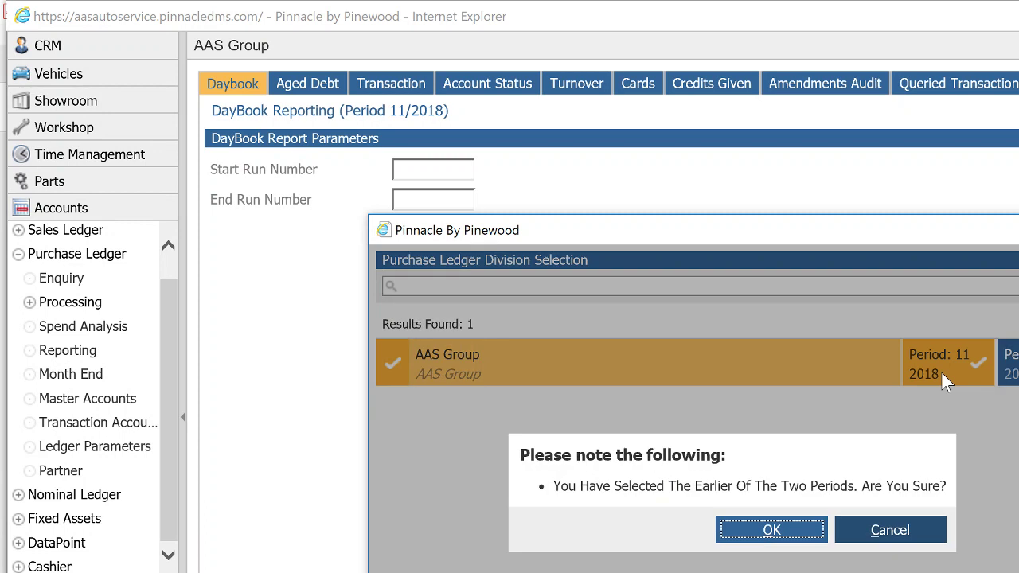
left_click(771, 531)
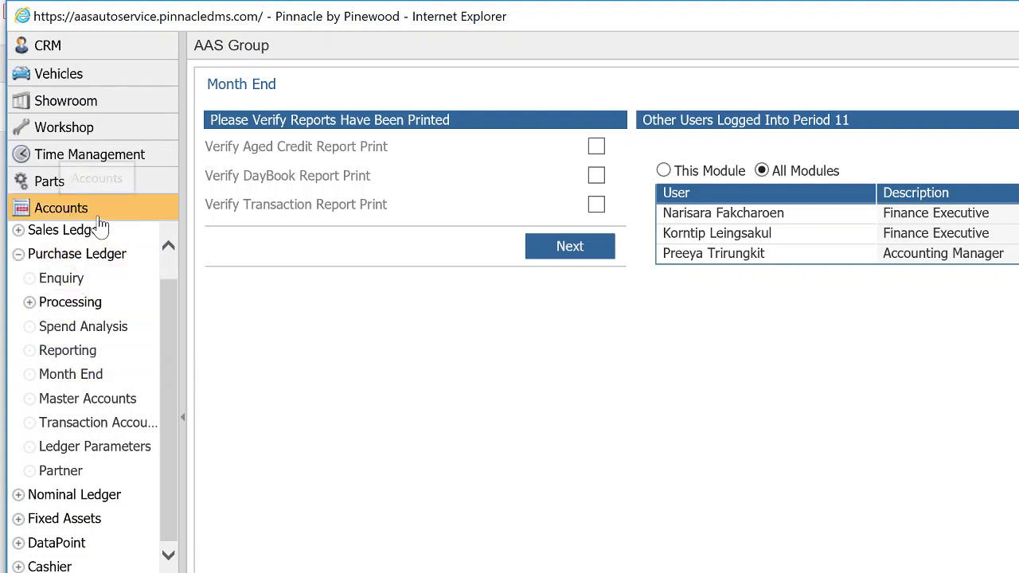
left_click(108, 351)
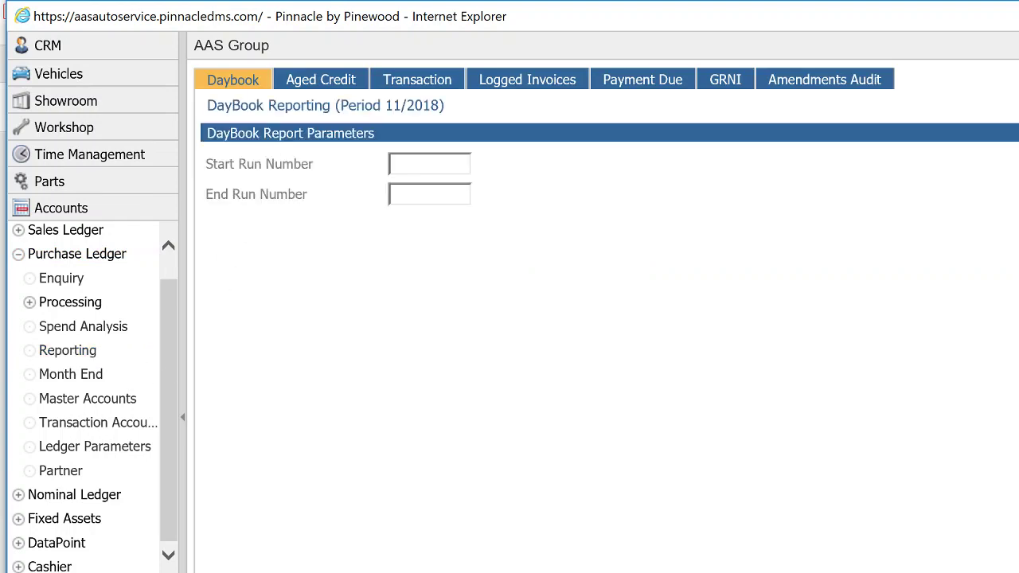
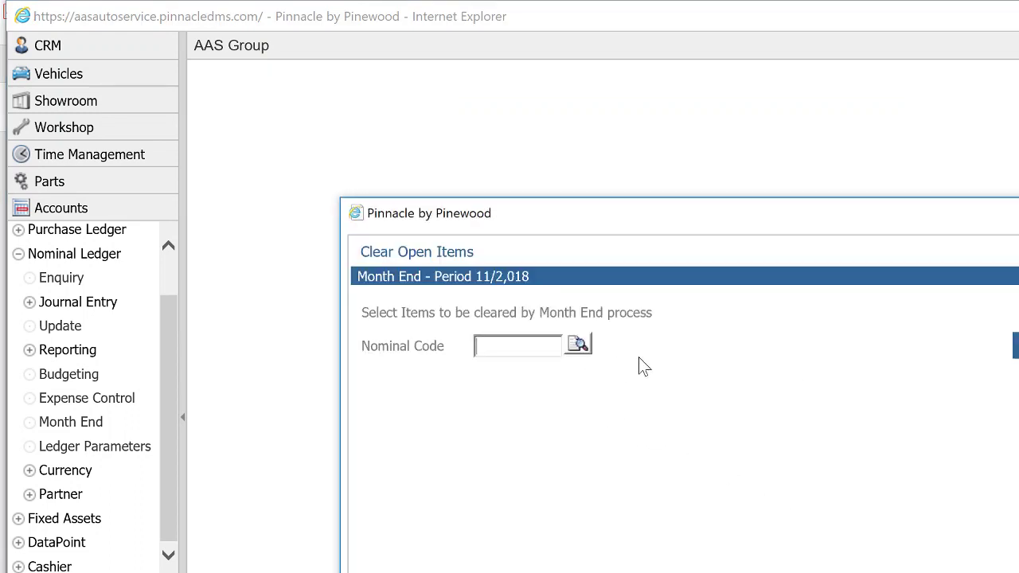
Dismiss the Clear Open Items prompt and the warning, then review the Nominal Ledger End Of Month checks from User In Earlier Period to Vehicle Management Month-Ended.
key("Escape")
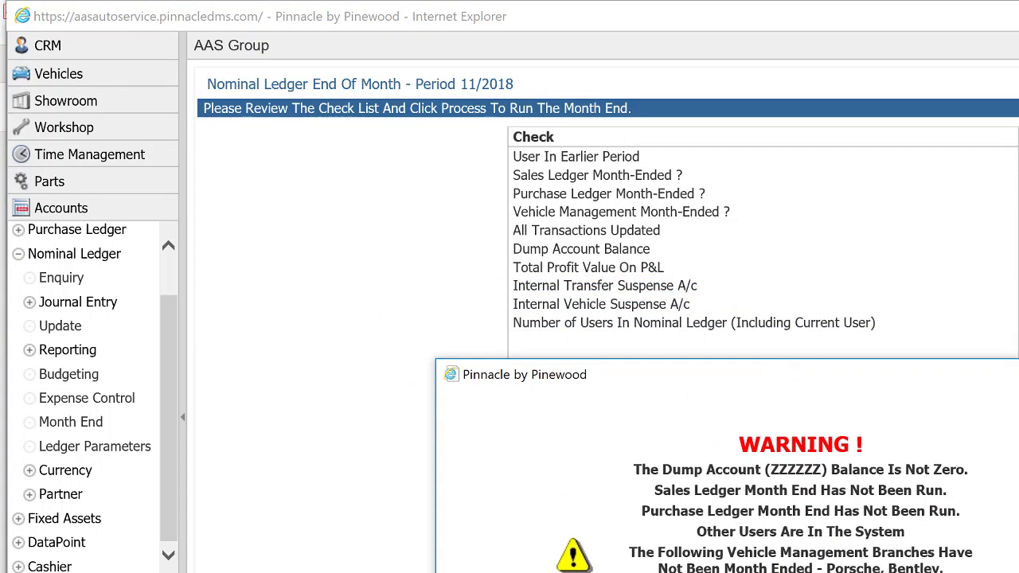
key("Return")
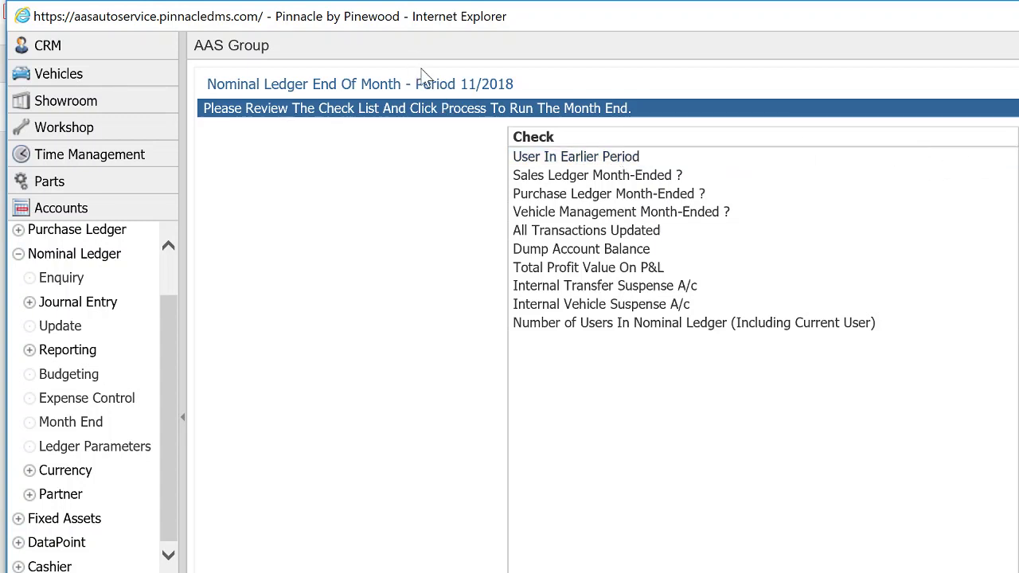
left_click_drag(416, 84, 513, 84)
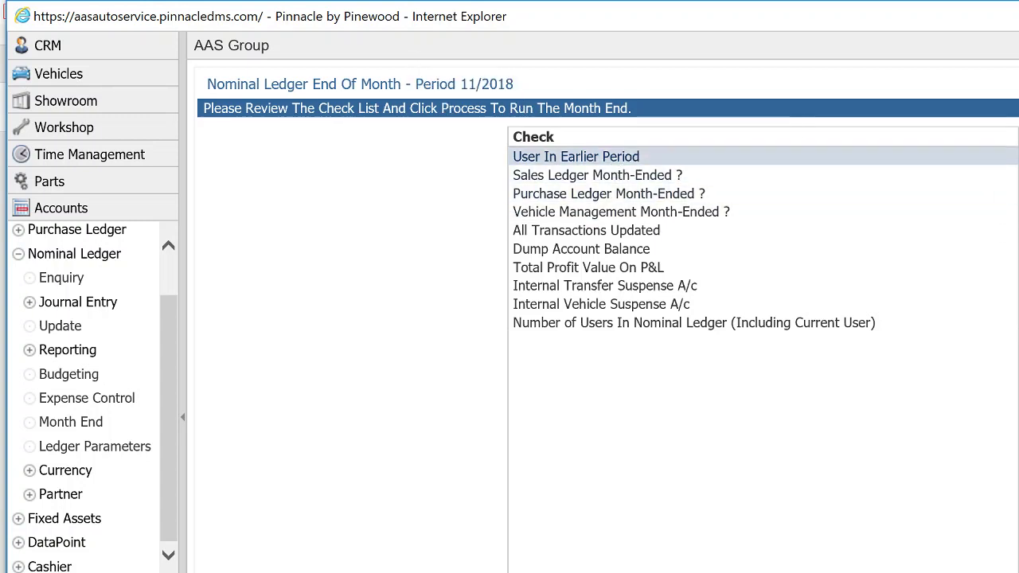
left_click(575, 156)
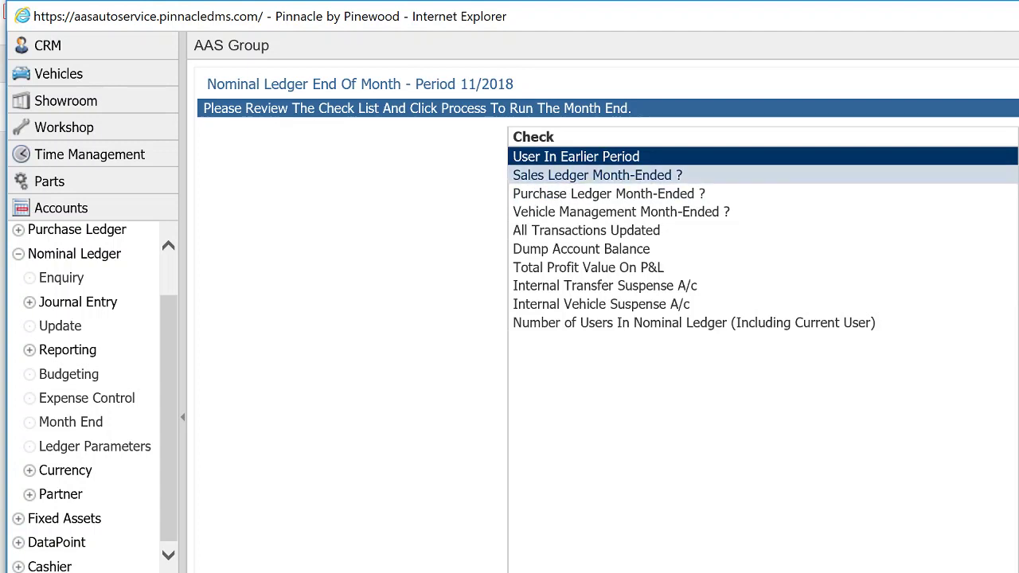
left_click(768, 182)
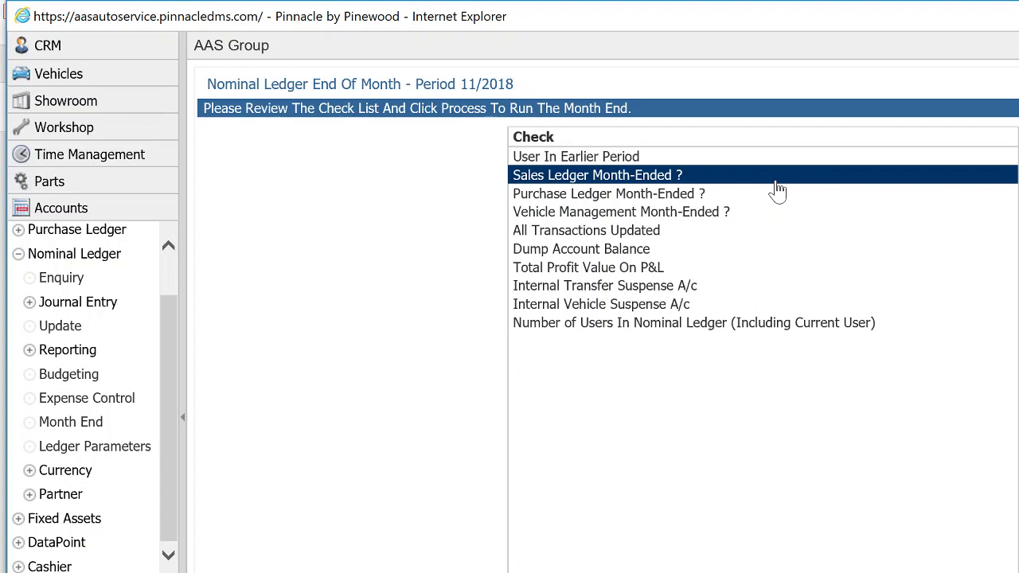
scroll(50, 274, "up", 2)
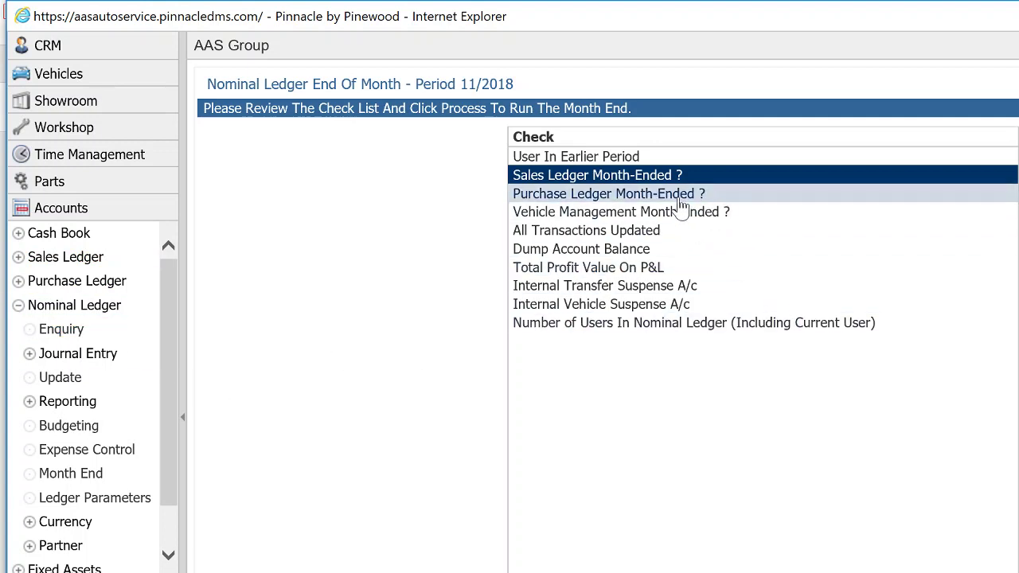
left_click(845, 196)
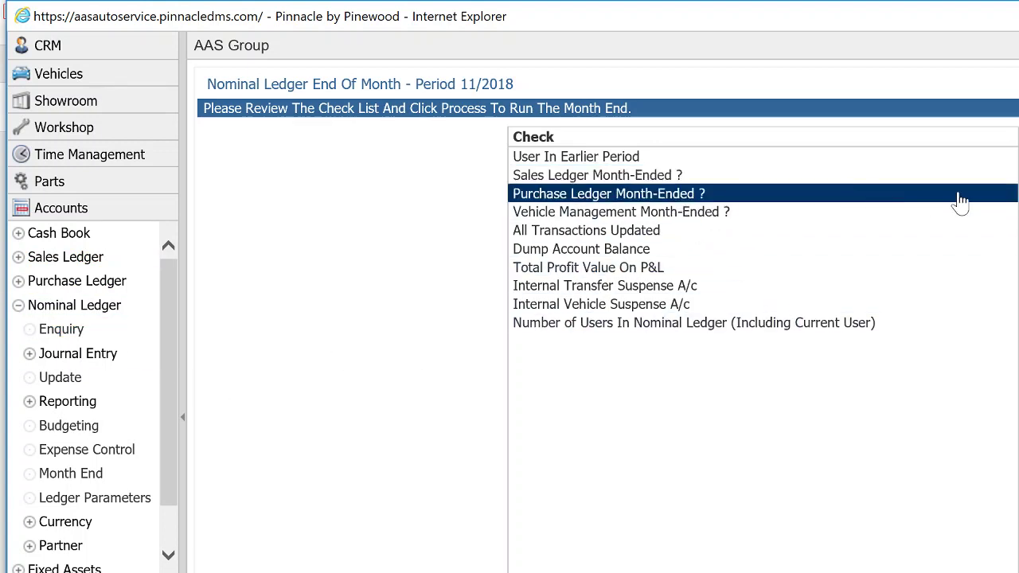
left_click(764, 213)
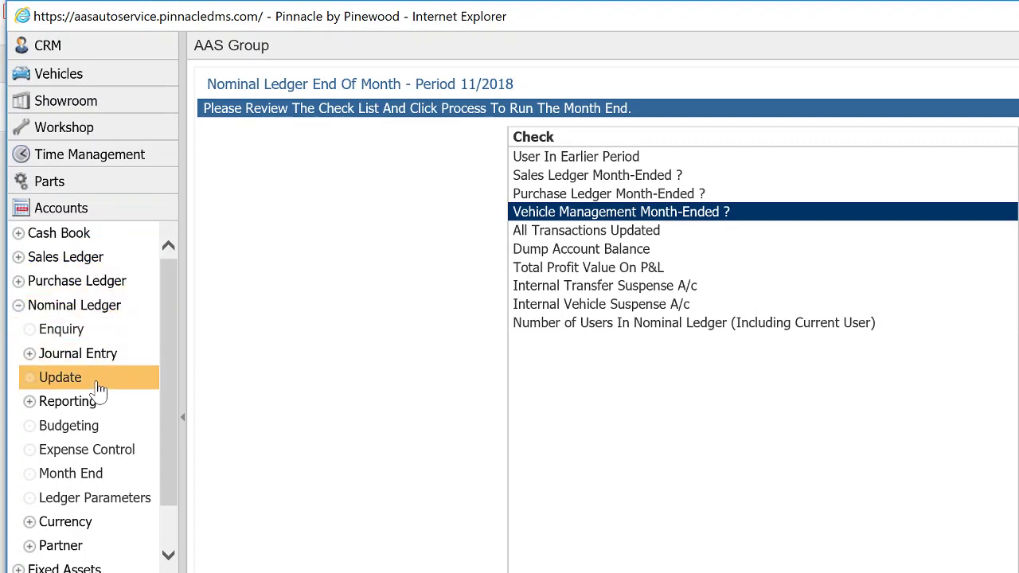
left_click(680, 212)
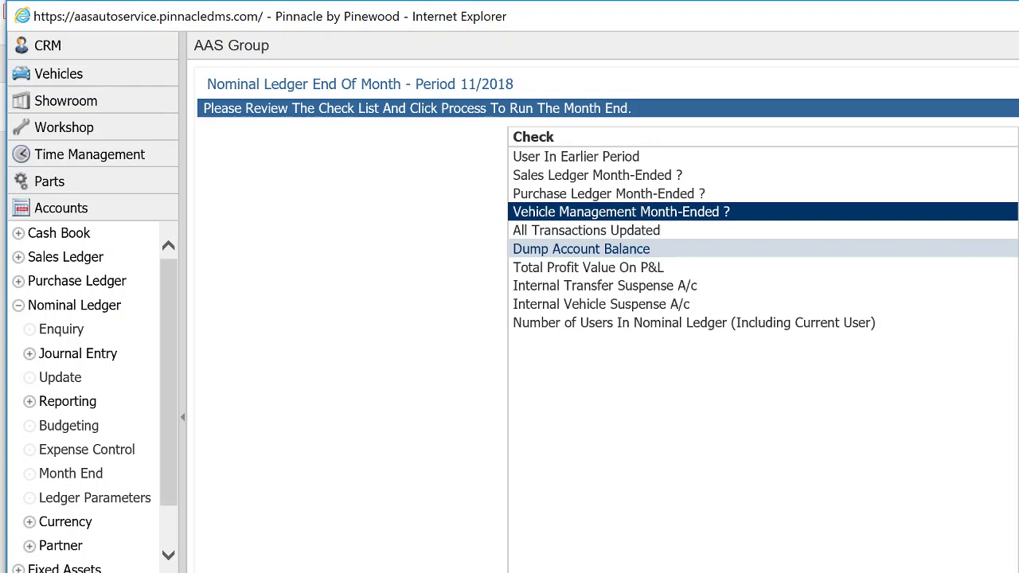
Switch to the other Pinnacle window and open the Nominal Ledger enquiry for AAS Group in period 11 of 2018, accepting the earlier period.
key("alt+Tab")
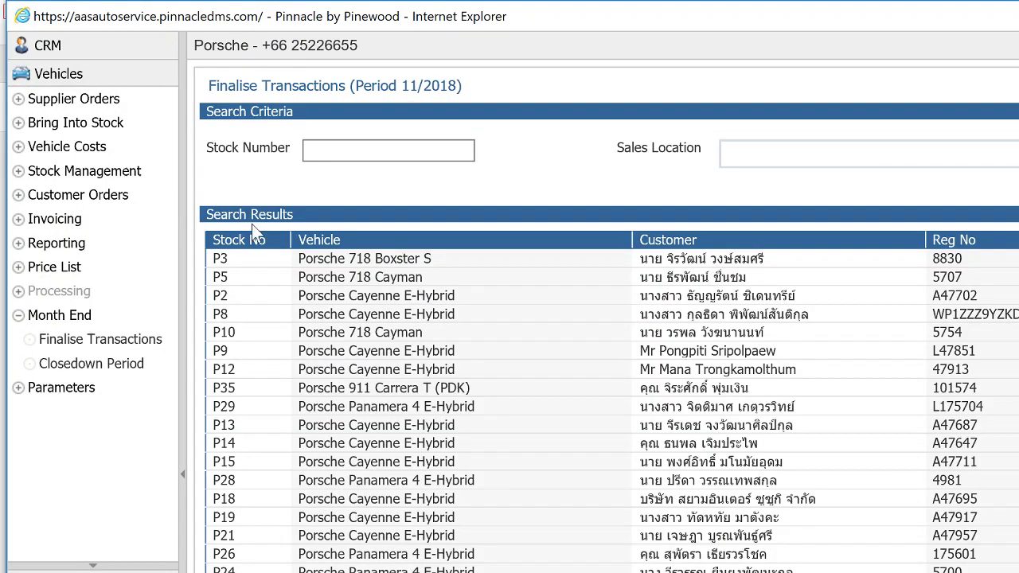
left_click(26, 76)
left_click(80, 207)
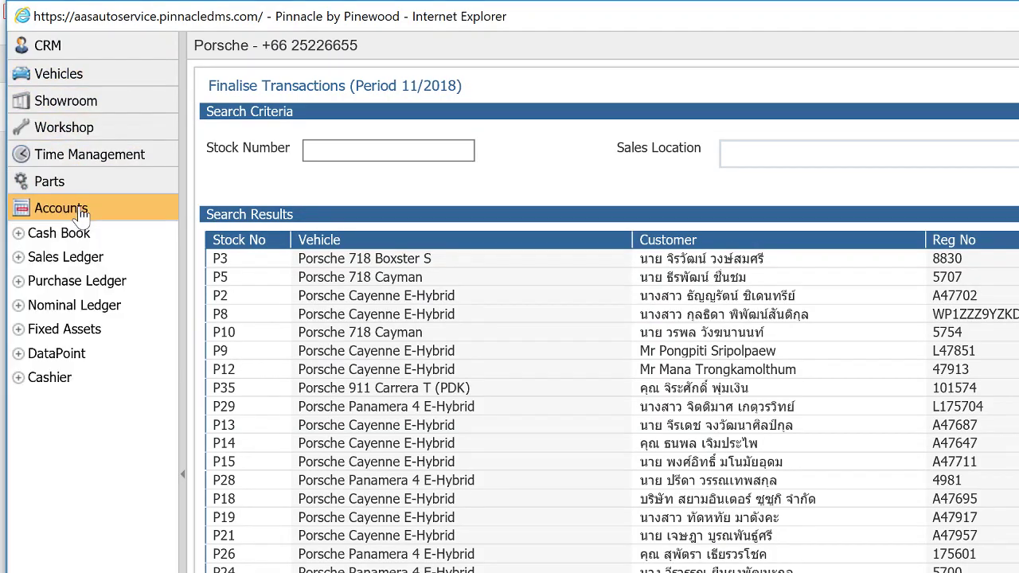
left_click(70, 305)
left_click(64, 329)
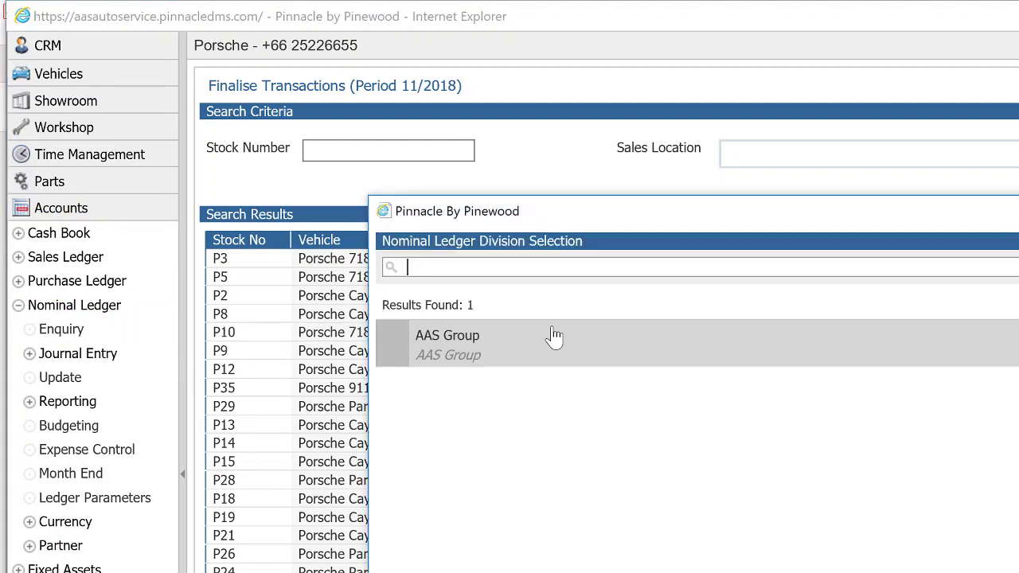
left_click(573, 344)
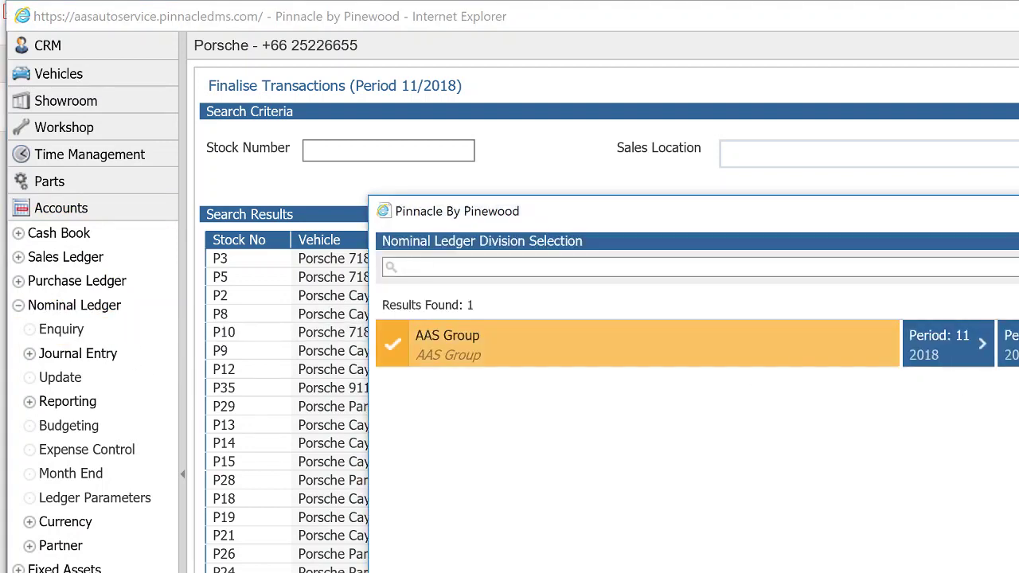
left_click(956, 357)
left_click(772, 531)
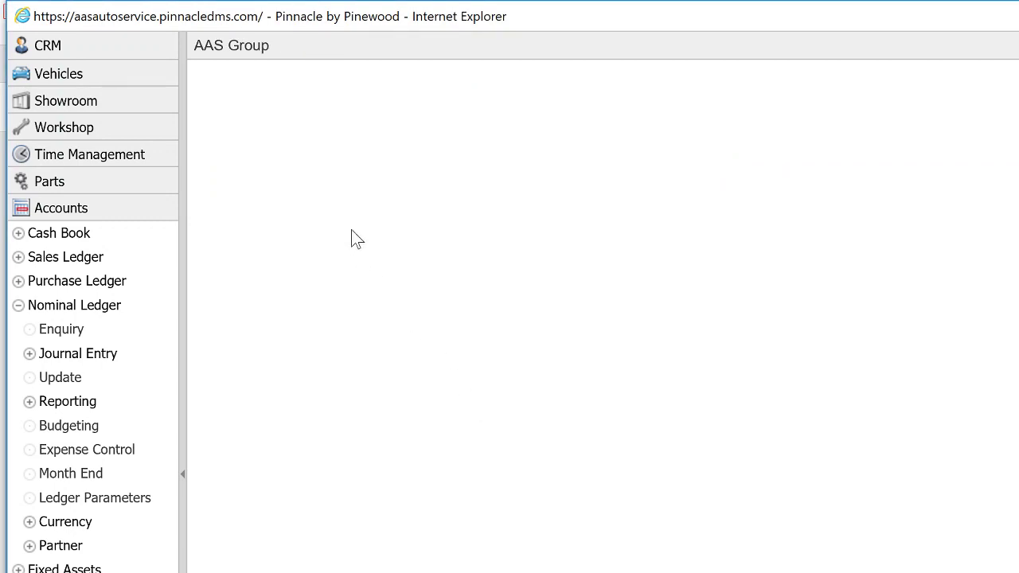
Run a Nominal Code enquiry on the dump account ZZZZZZ for period 11/2018 and look through its transactions.
left_click(429, 143)
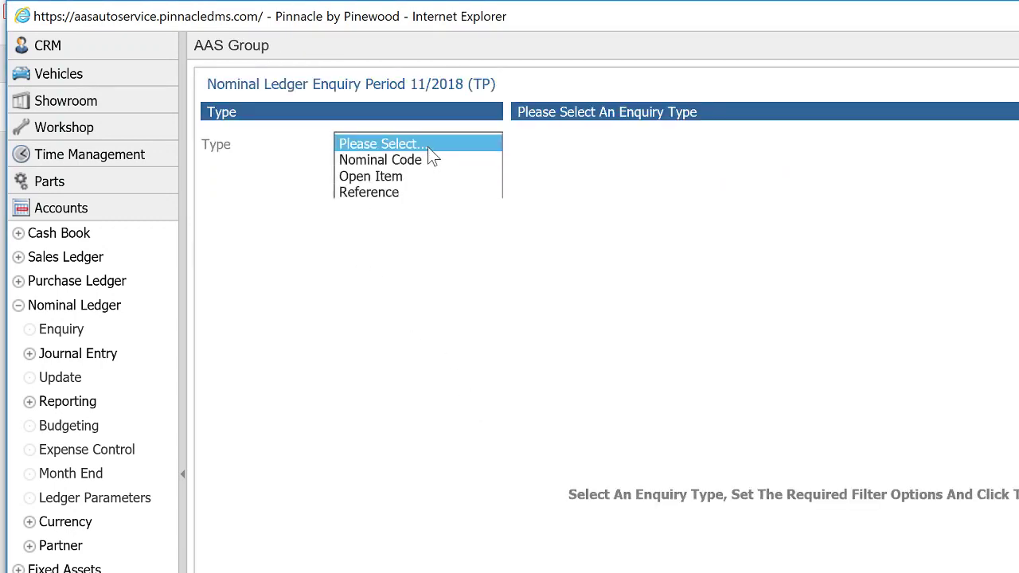
type("ZZZZZZ")
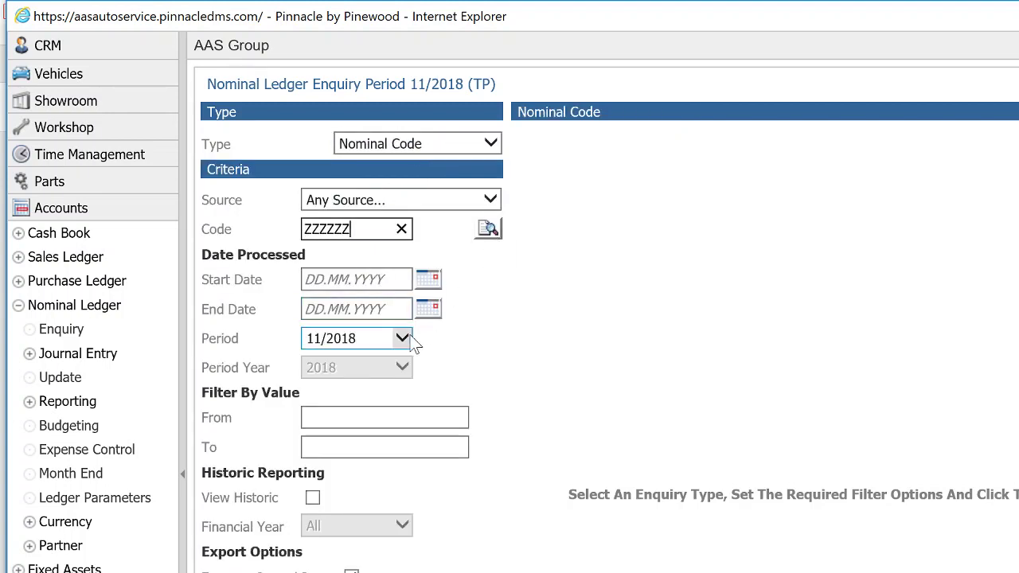
key("Tab")
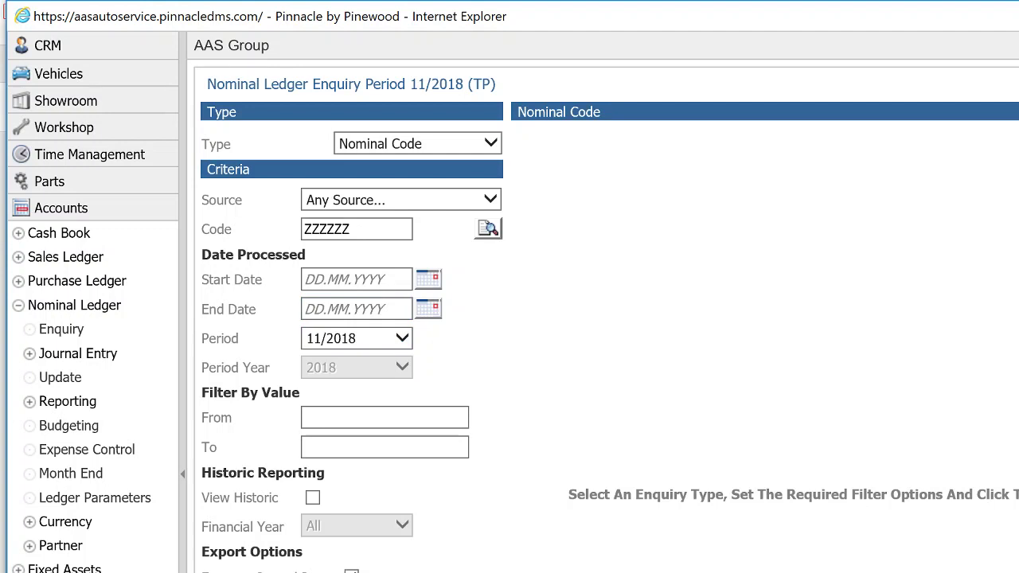
key("Return")
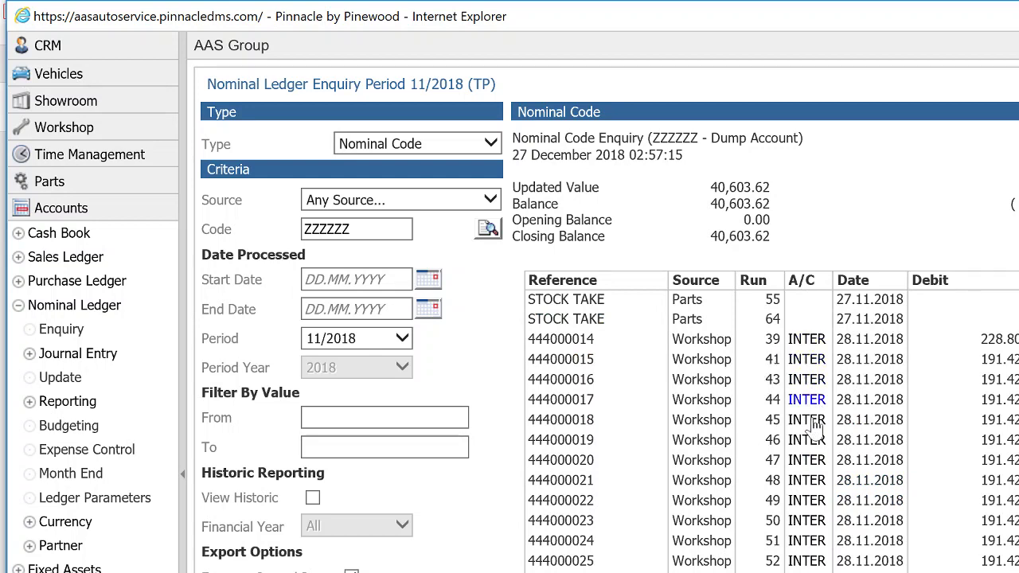
scroll(764, 430, "down", 5)
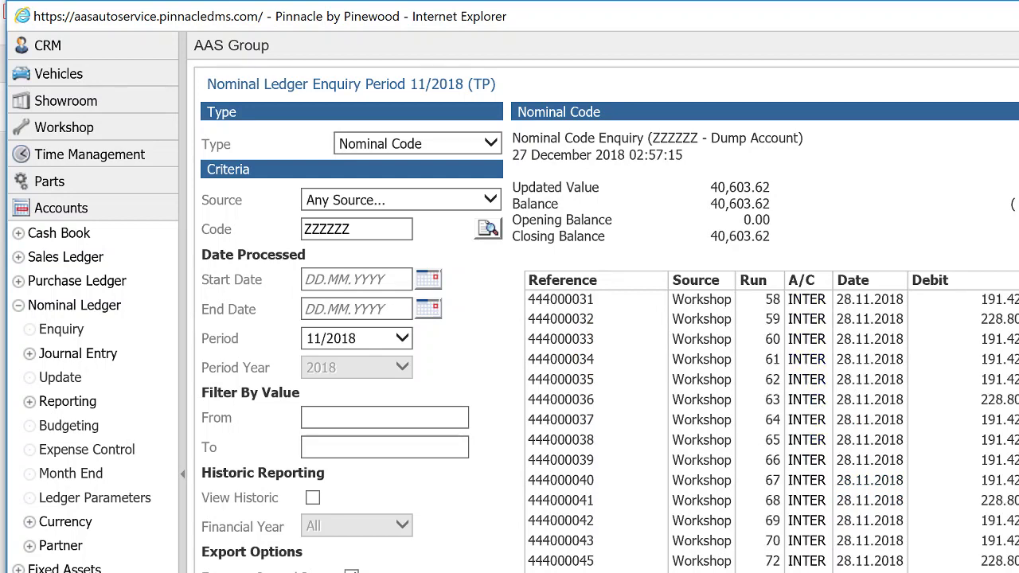
scroll(800, 387, "down", 5)
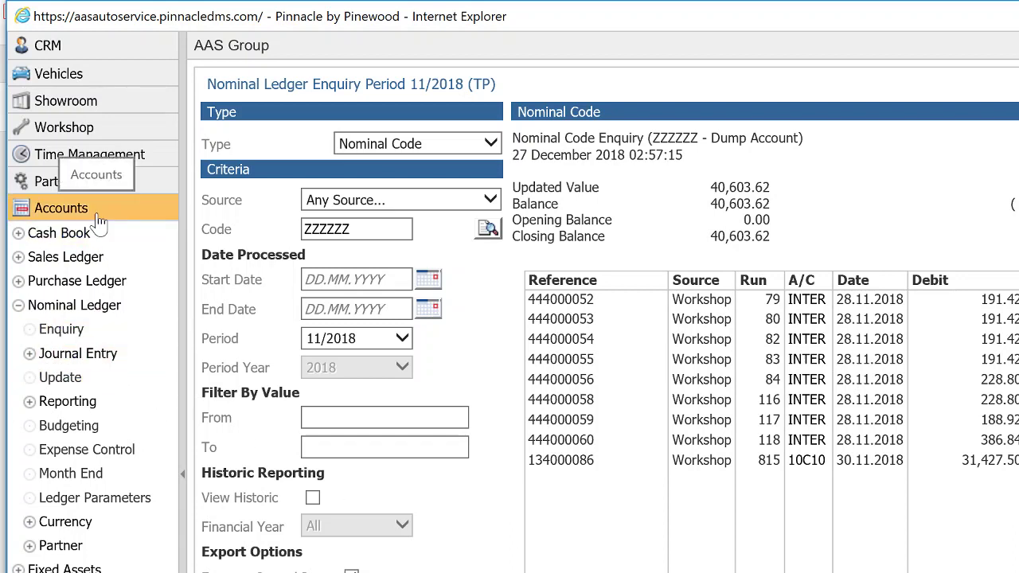
Start a nominal journal with posting date 30.11.2018 and the posting reference "Dump clear Nov", continuing to the item entry.
left_click(103, 354)
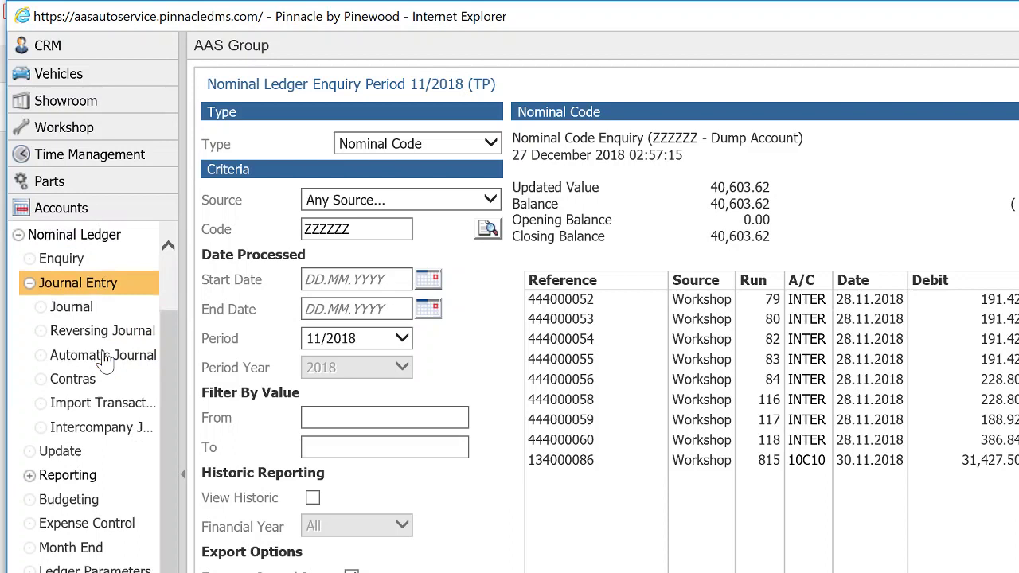
left_click(97, 303)
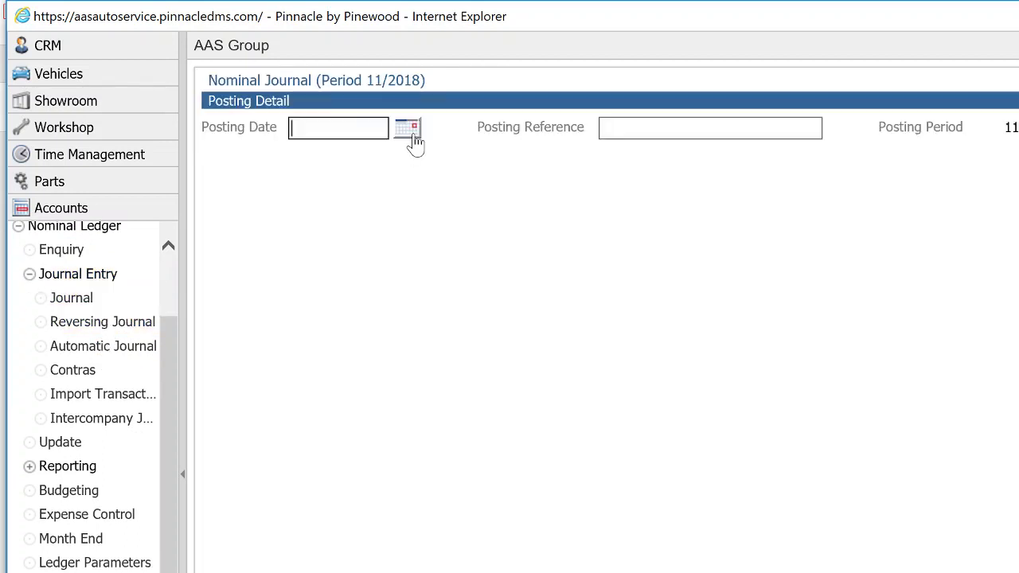
left_click(410, 132)
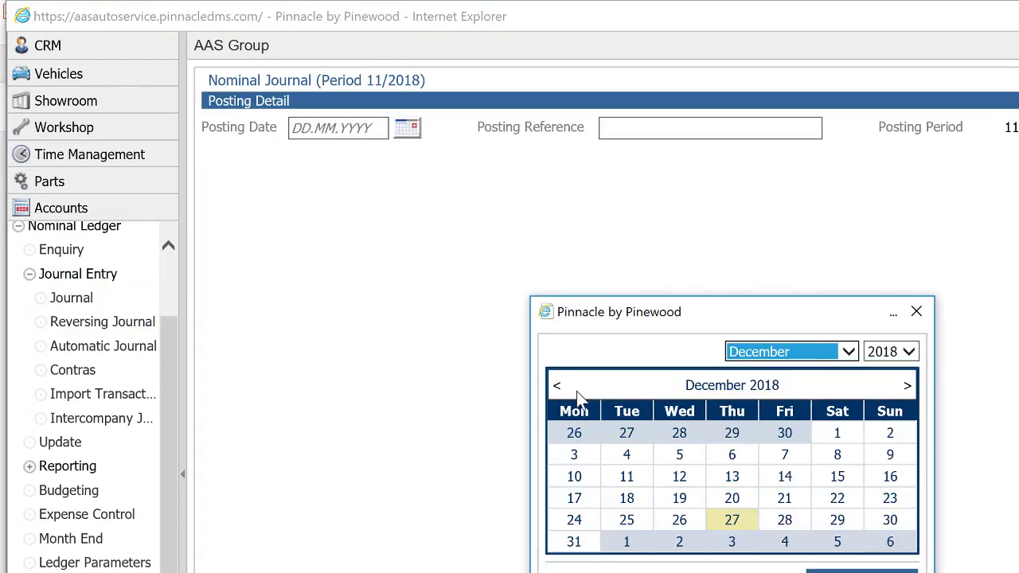
left_click(557, 386)
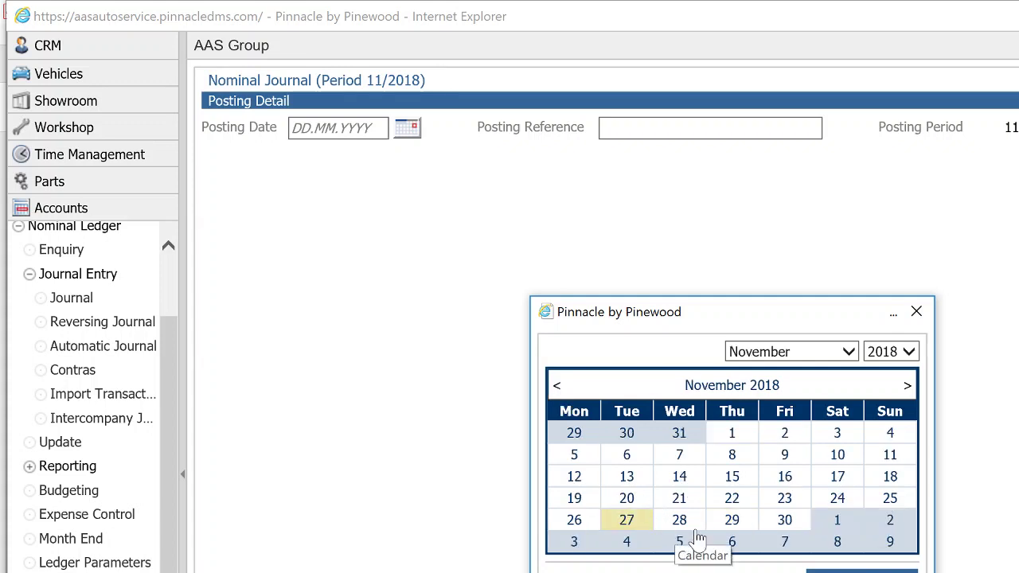
left_click(784, 521)
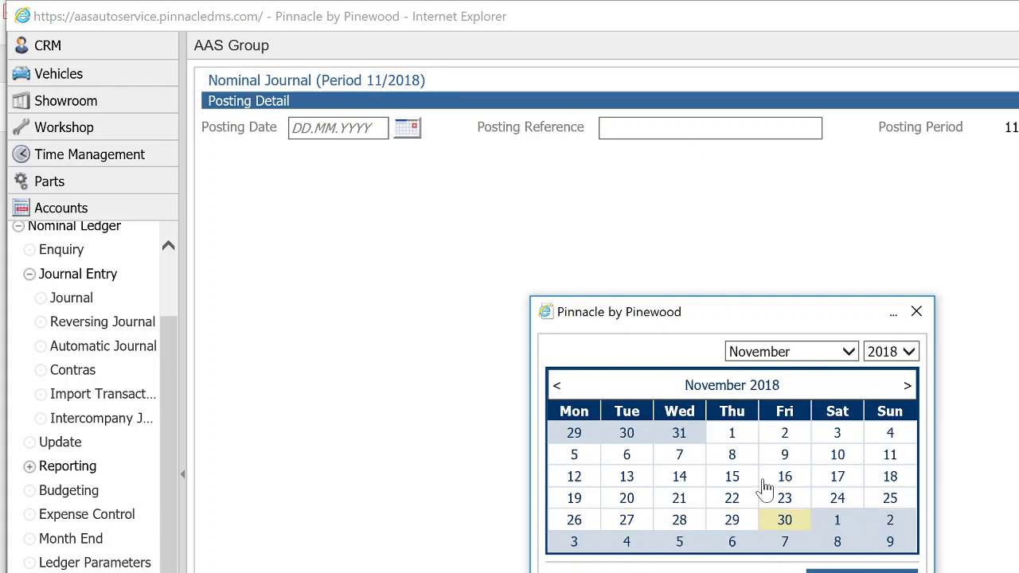
double_click(784, 519)
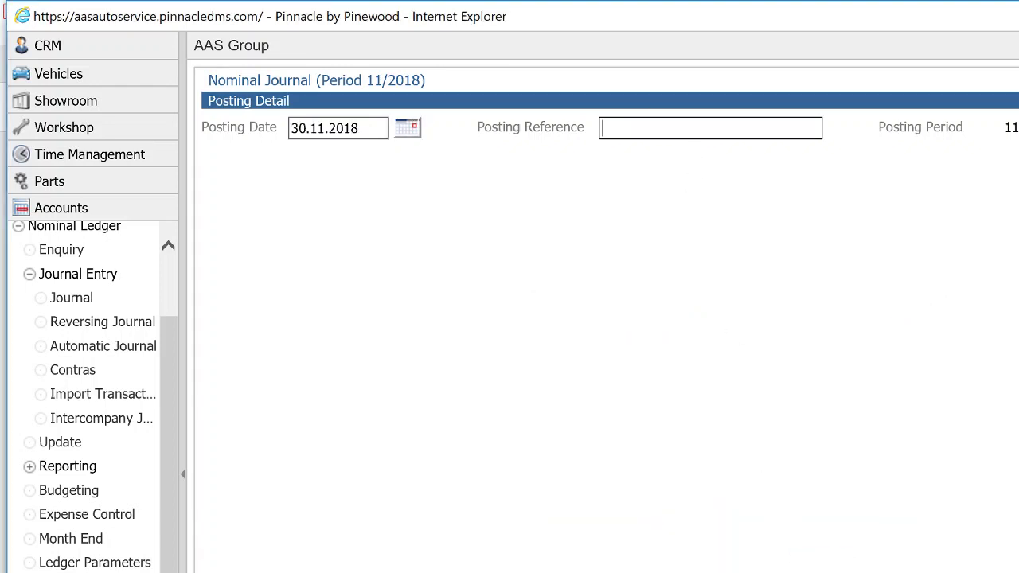
type("Dump clea")
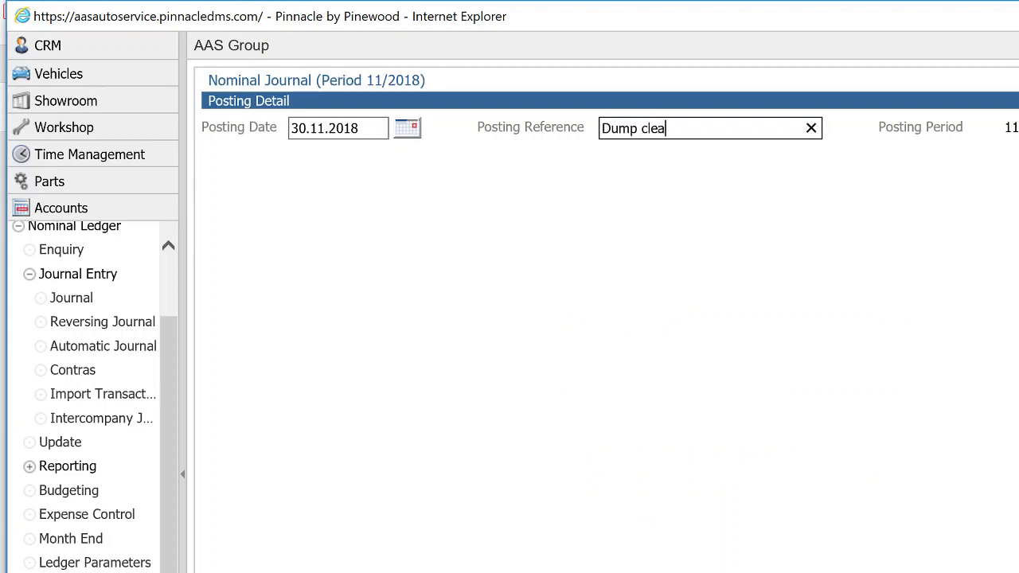
type("r Nov")
key("Return")
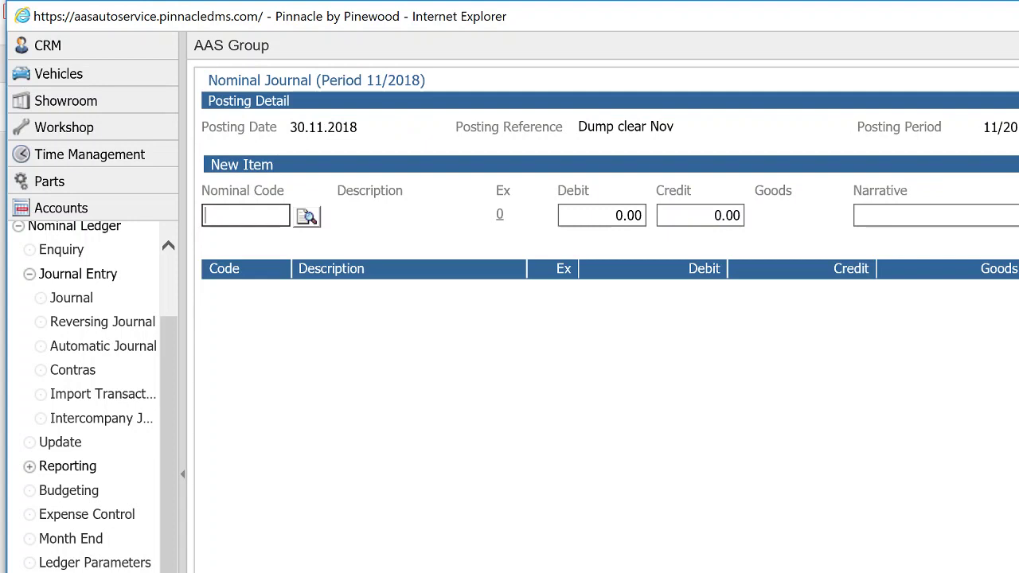
Add a journal line for nominal code ZZZZZZ with a credit of 40,603.62.
type("ZZZZZZ")
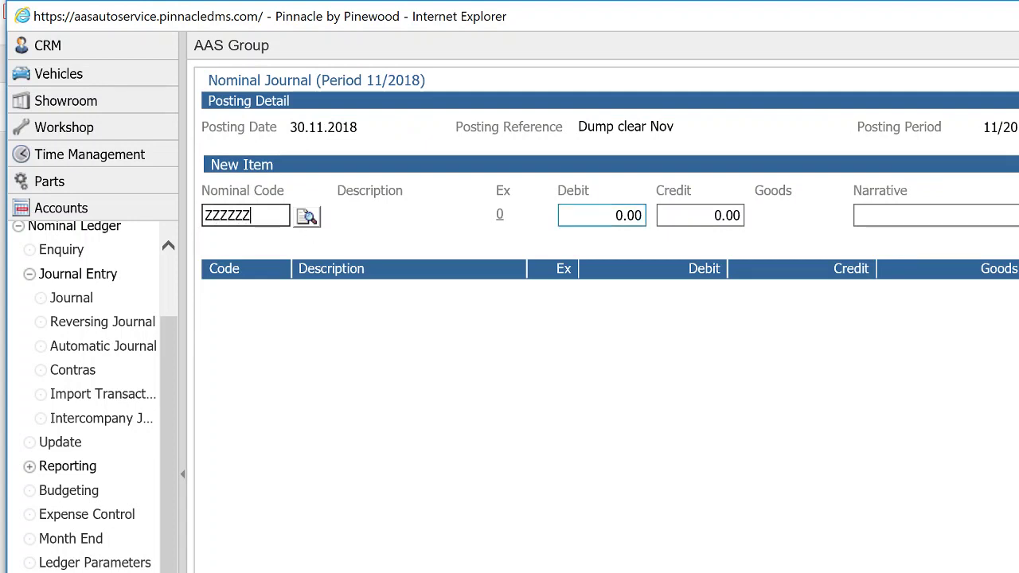
key("Tab")
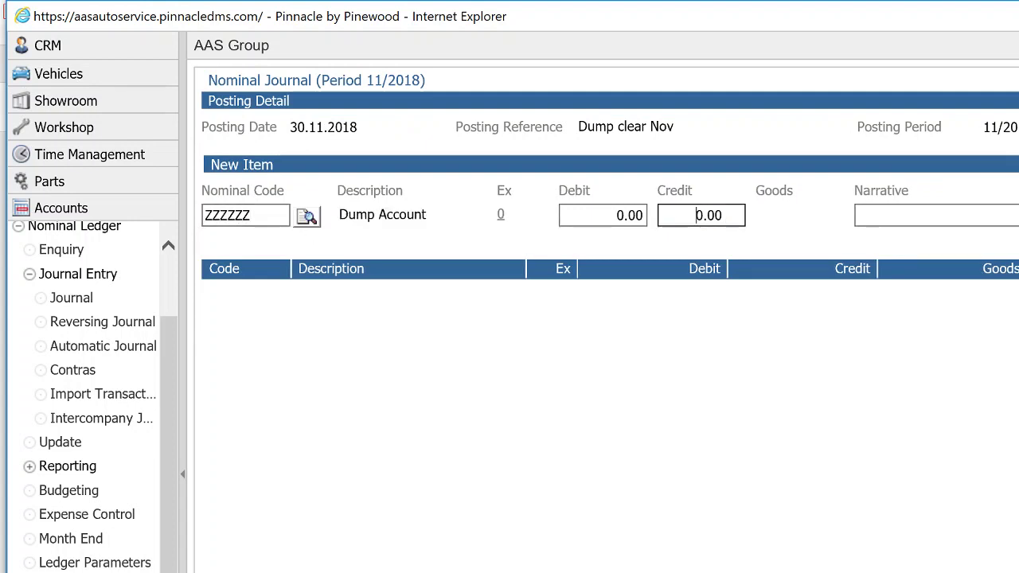
type("40,603.62")
key("Tab")
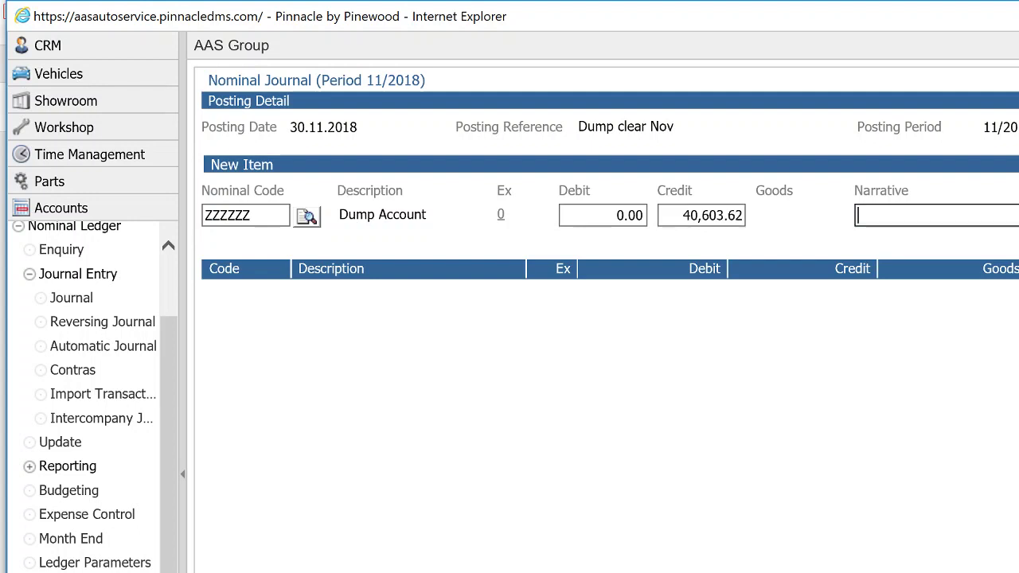
key("Return")
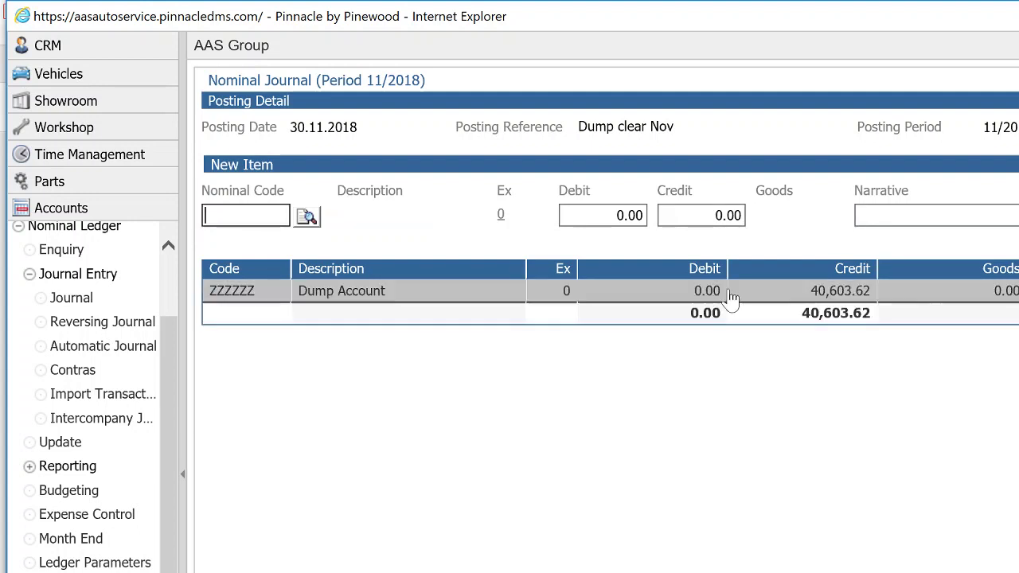
left_click(603, 215)
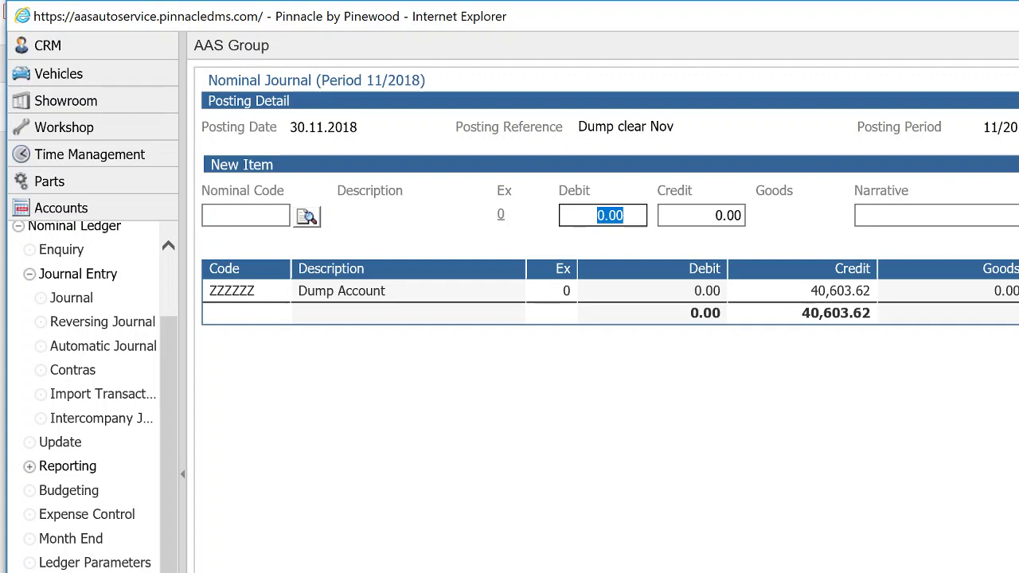
key("Tab")
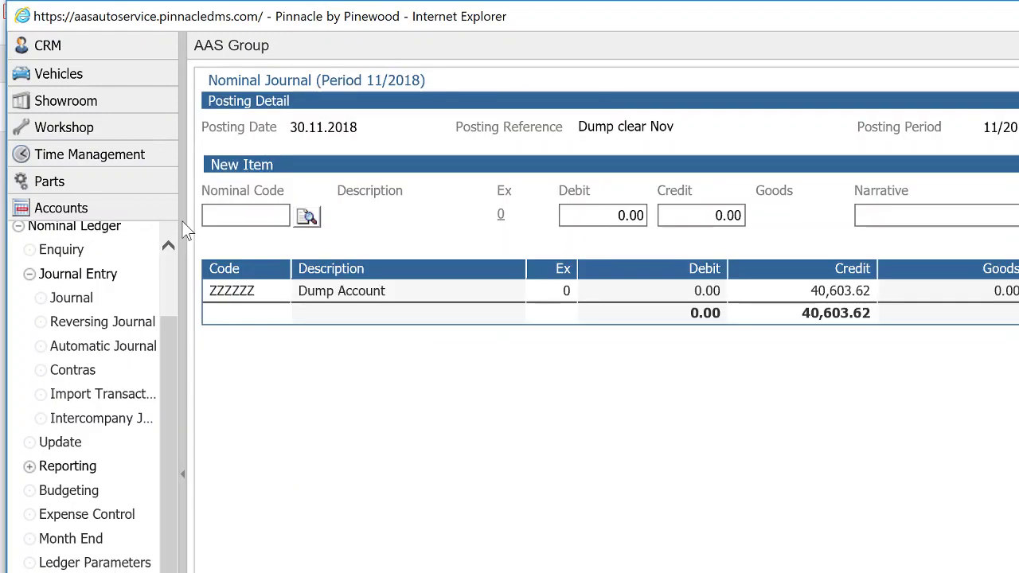
Open the nominal ledger's Profit And Loss report for AAS Group in period 11/2018 and look through its accounts.
scroll(63, 233, "up", 3)
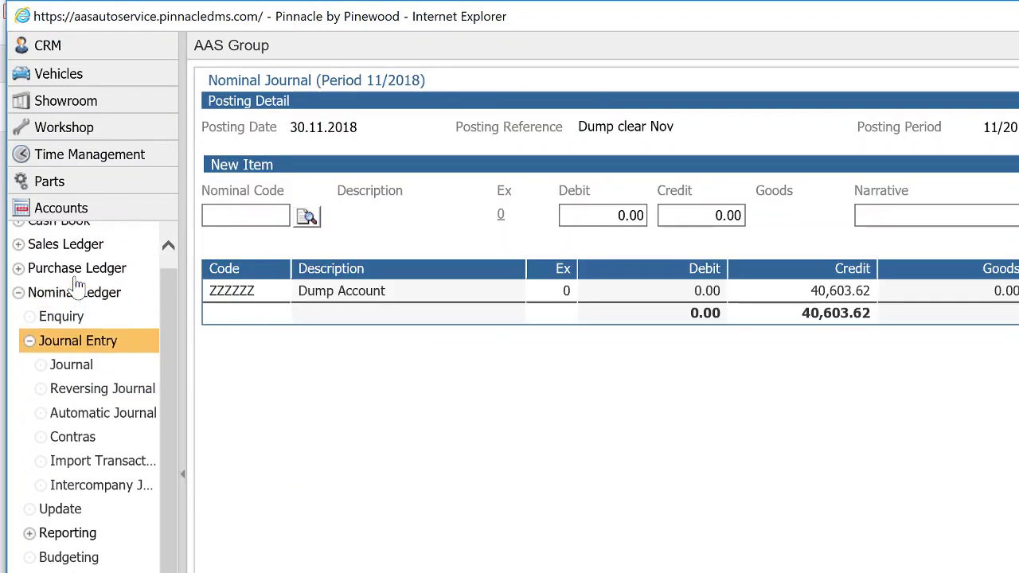
left_click(21, 304)
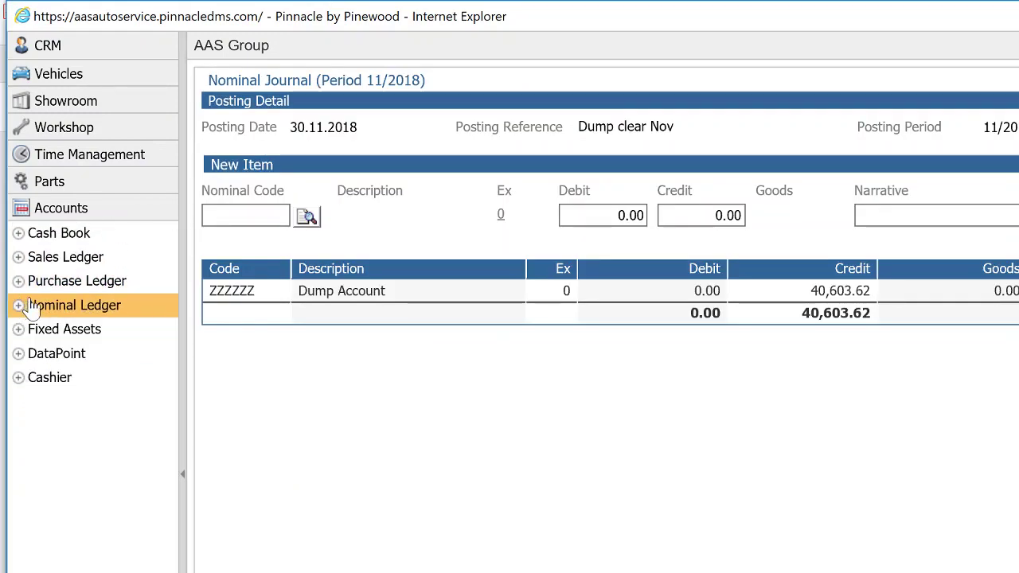
left_click(28, 312)
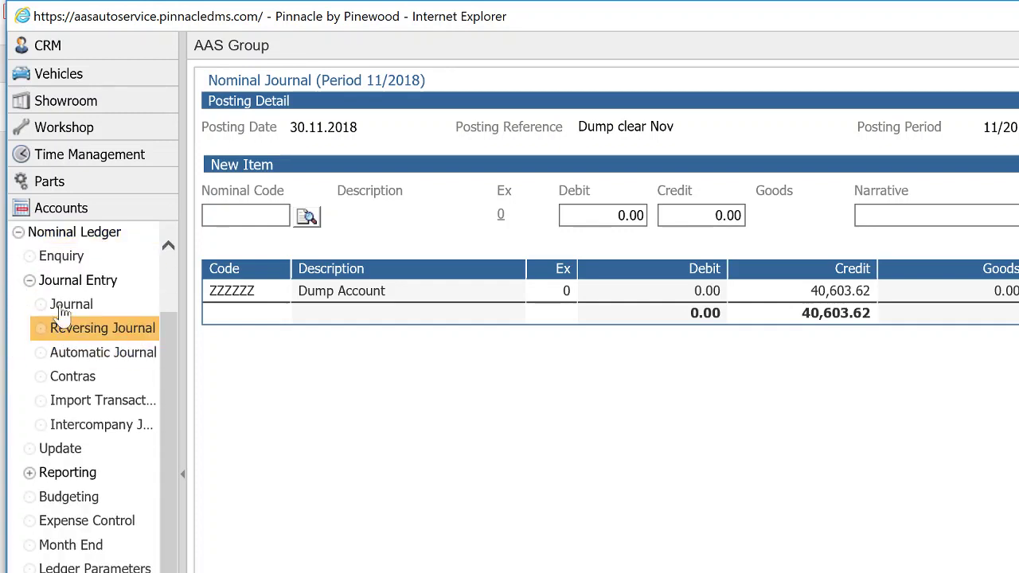
left_click(38, 286)
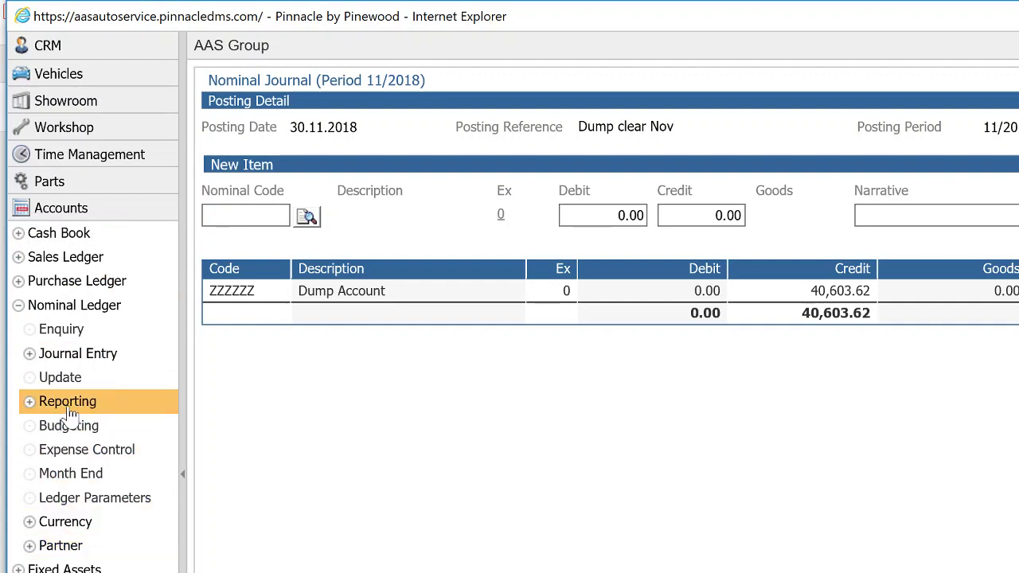
left_click(28, 404)
scroll(69, 246, "up", 3)
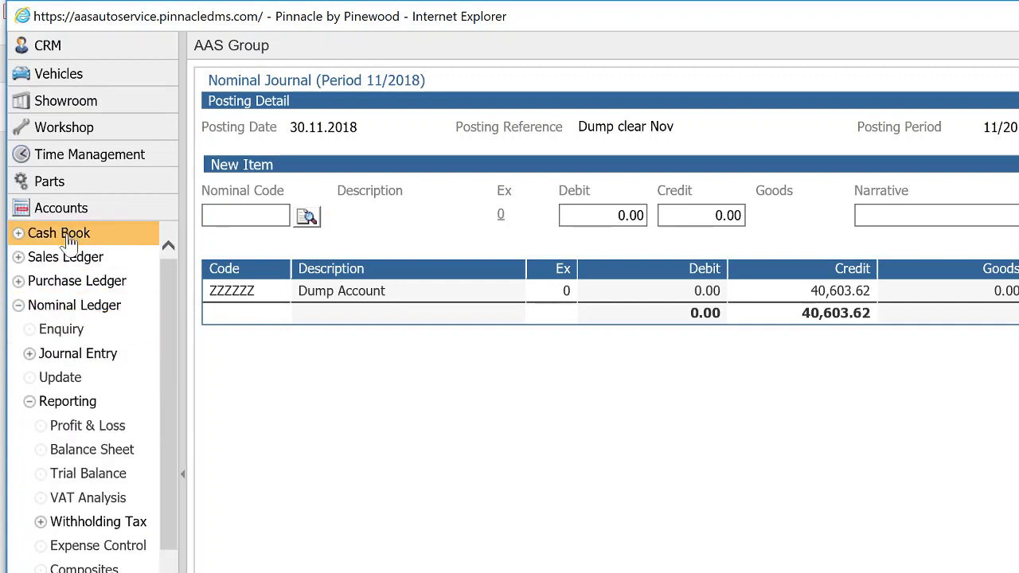
left_click(95, 430)
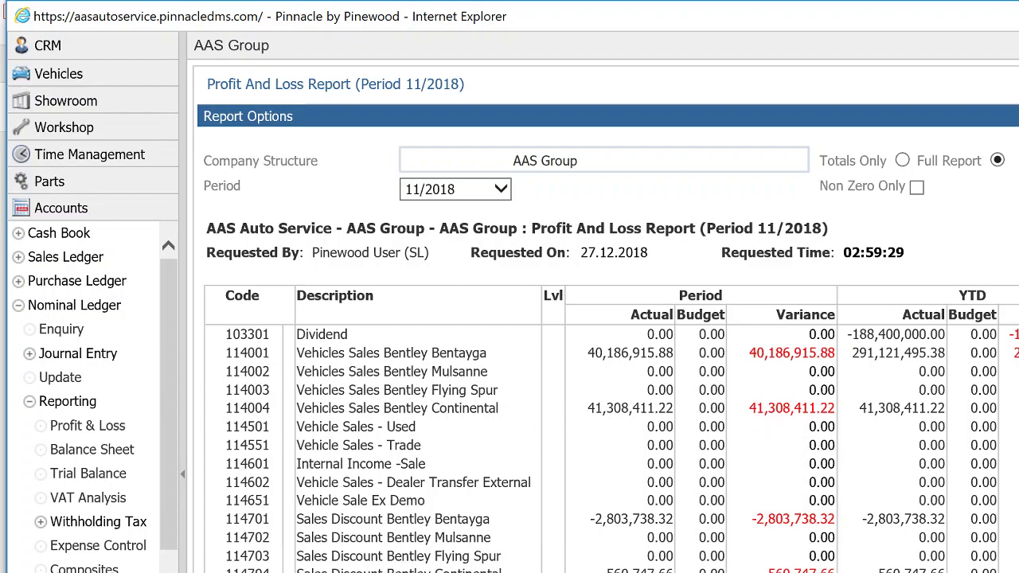
scroll(611, 394, "down", 20)
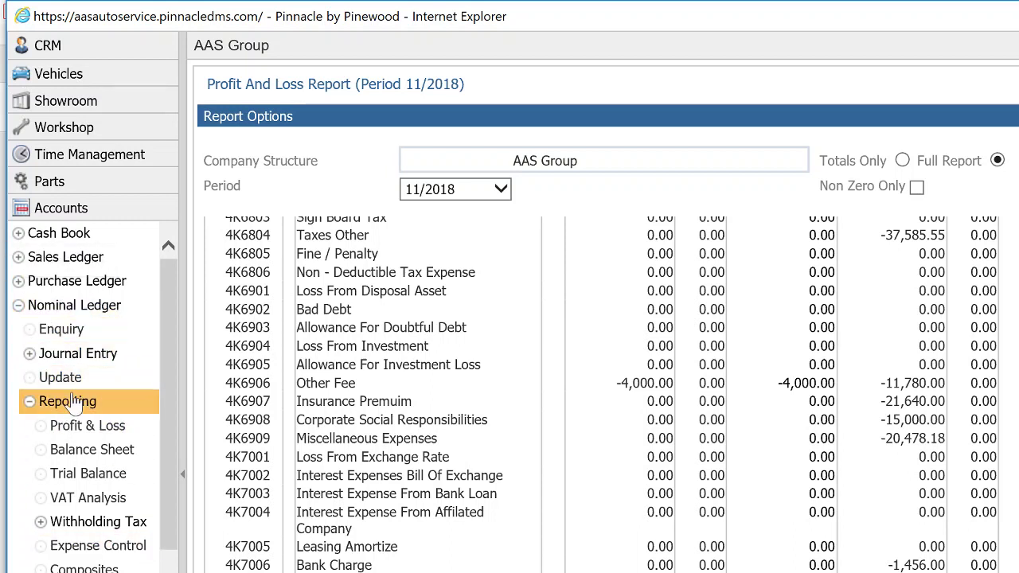
Open the Balance Sheet report for period 11/2018, look through its accounts and glance at the month end checks in the other Pinnacle window.
left_click(87, 454)
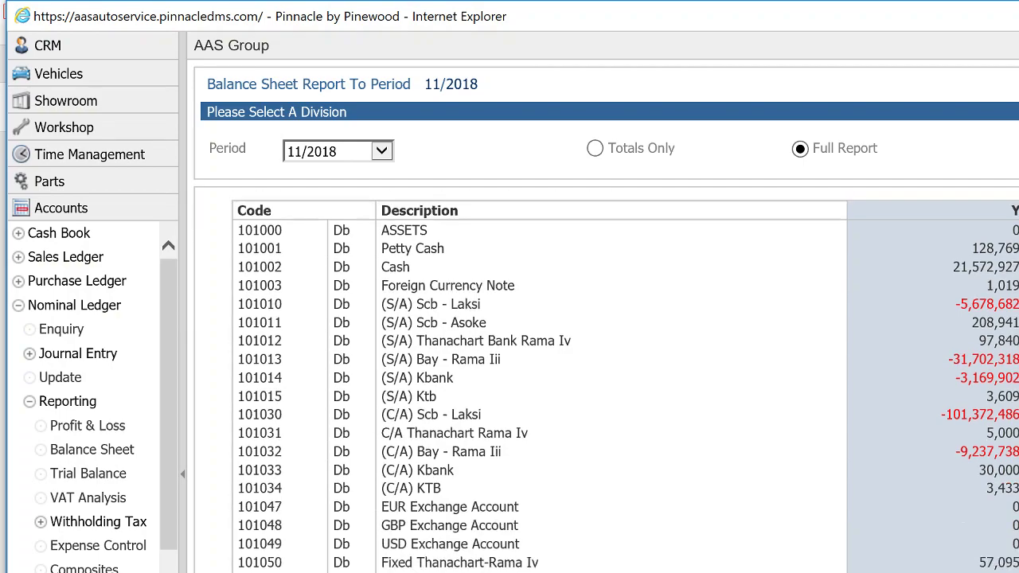
scroll(605, 382, "down", 15)
scroll(605, 382, "up", 15)
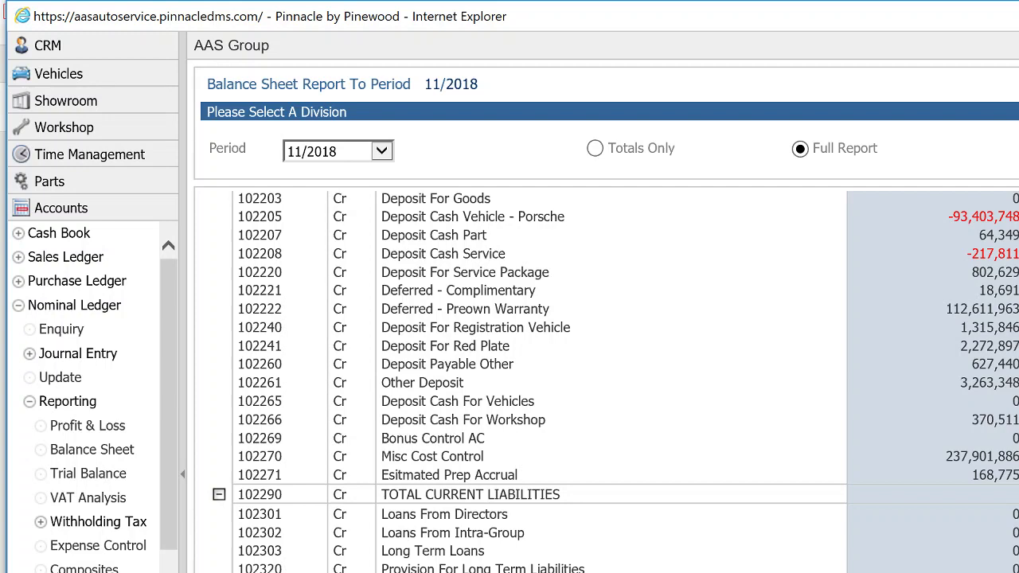
key("alt+Tab")
key("alt+Tab")
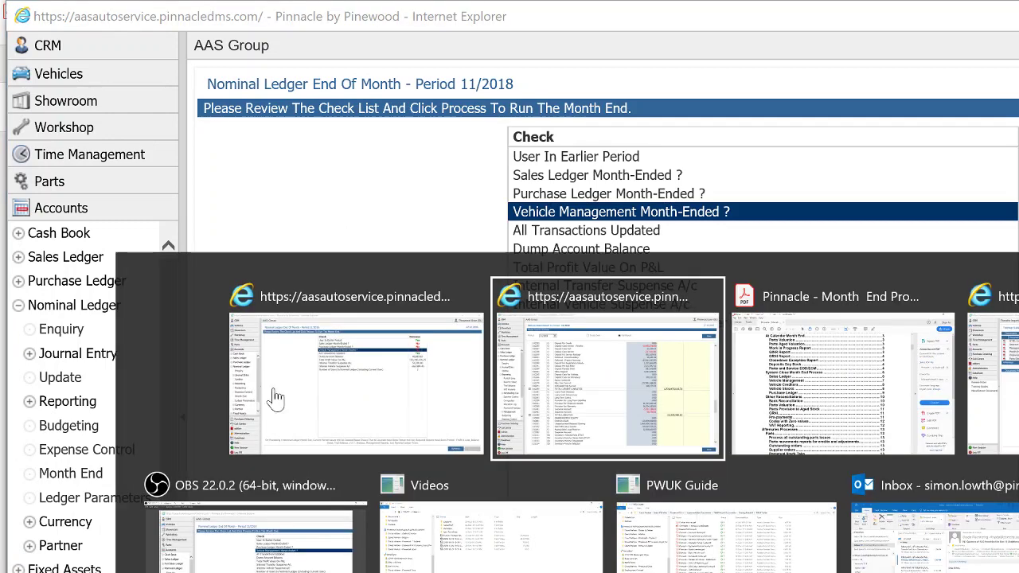
Start a new nominal journal with posting date 30.11.2018 and posting reference "Profit & Loss Clear Nov", continuing to the item entry.
left_click(60, 308)
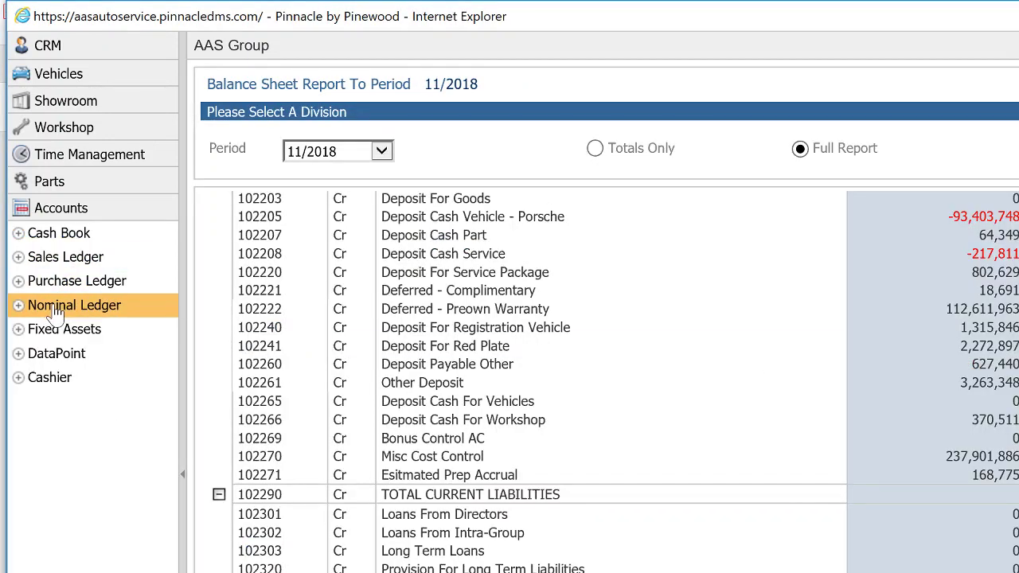
left_click(61, 308)
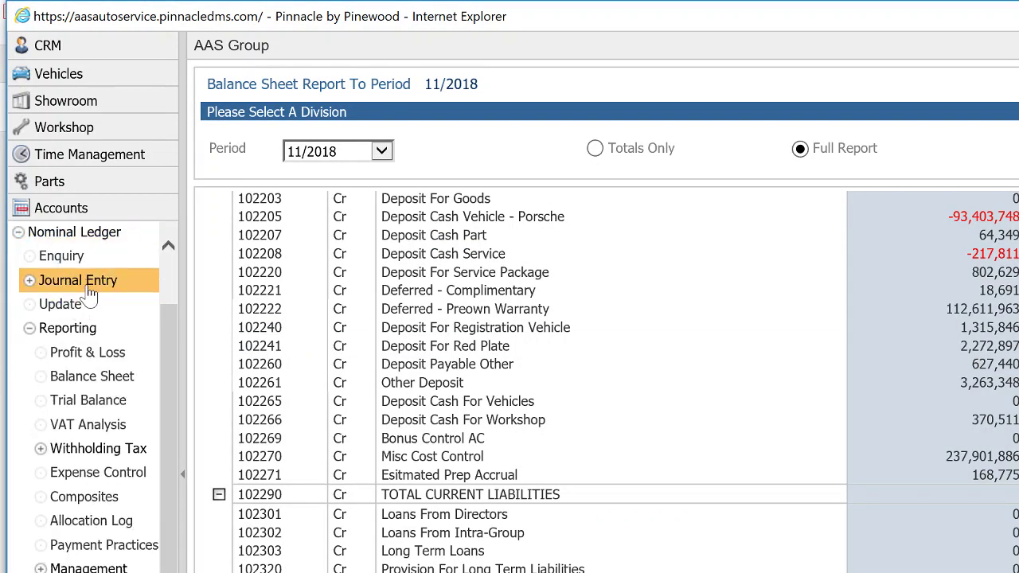
left_click(84, 284)
left_click(89, 298)
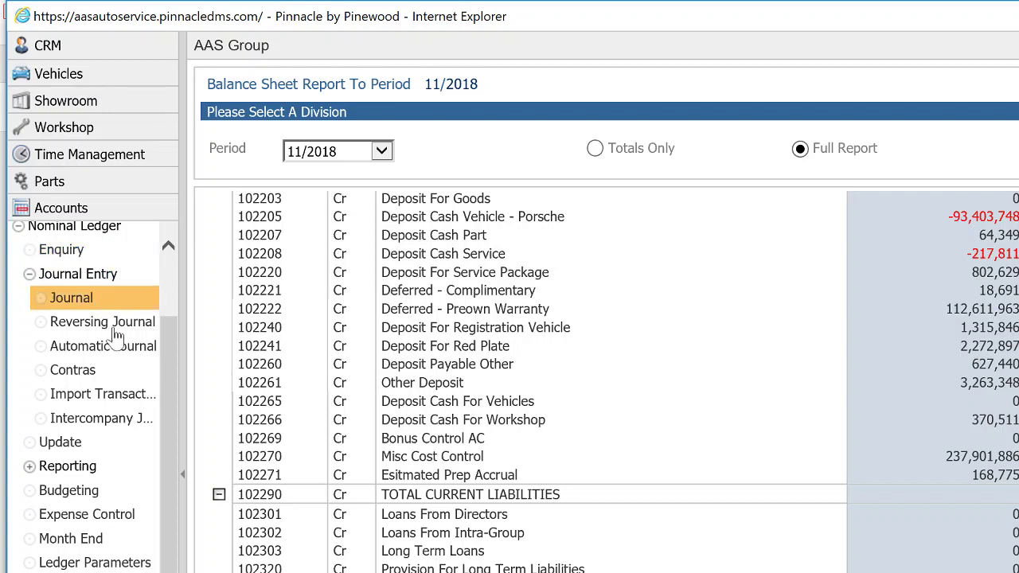
left_click(407, 128)
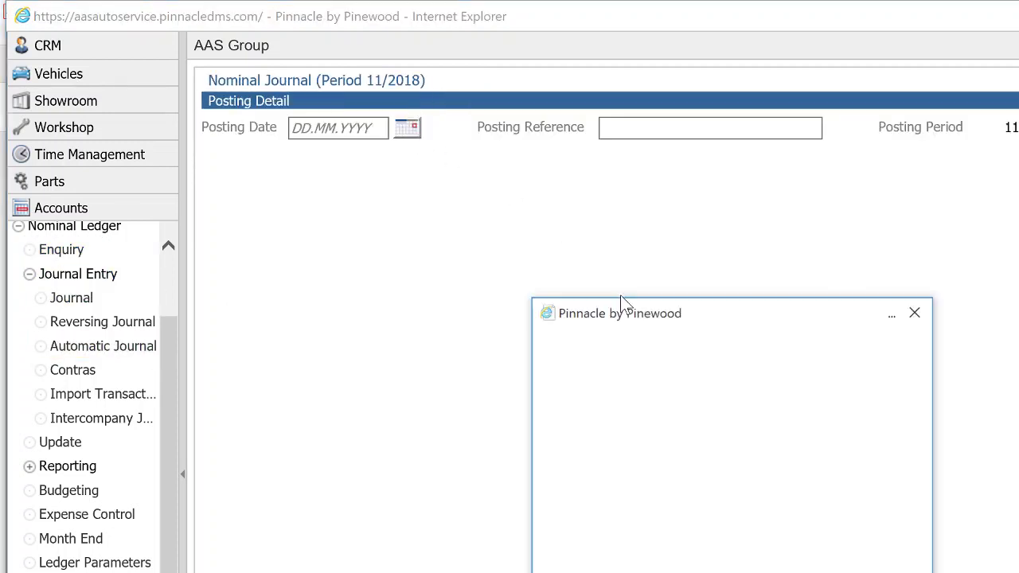
left_click(557, 385)
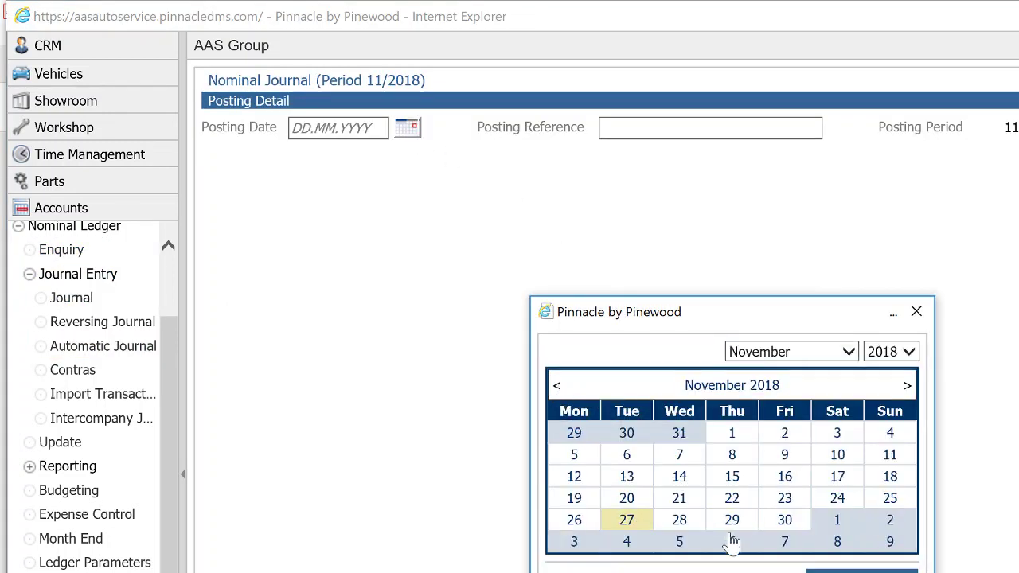
left_click(784, 519)
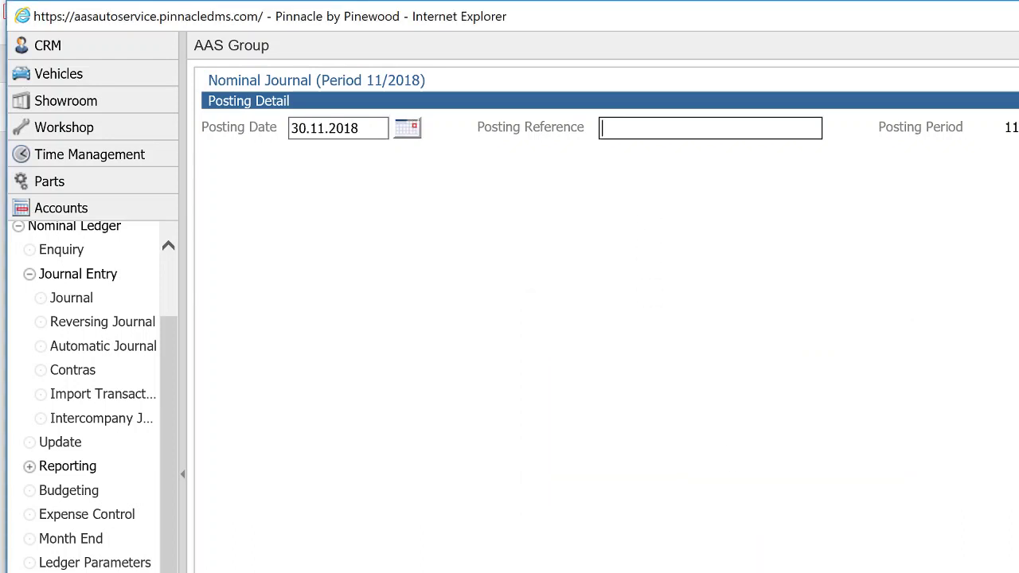
type("Profit & Loss Clear Nov")
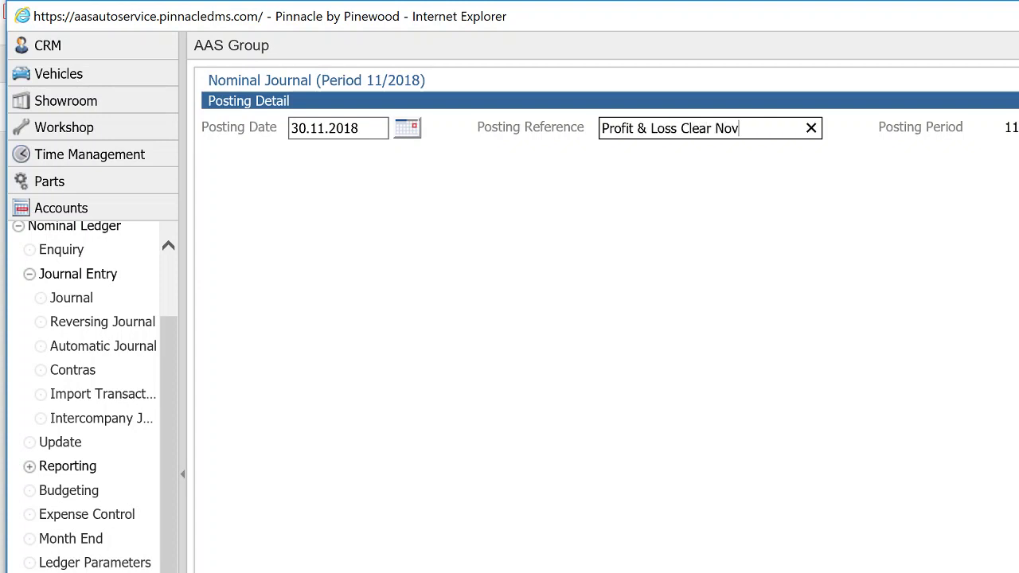
key("Return")
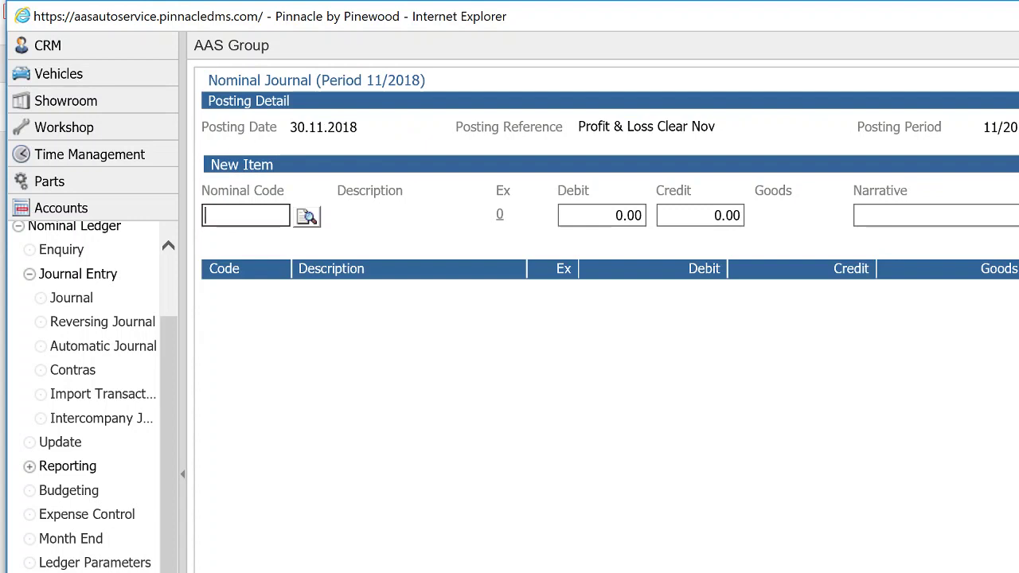
Look up nominal codes matching 9000 and choose 990001 Transfer to Balance Sheet for the journal line.
left_click(308, 217)
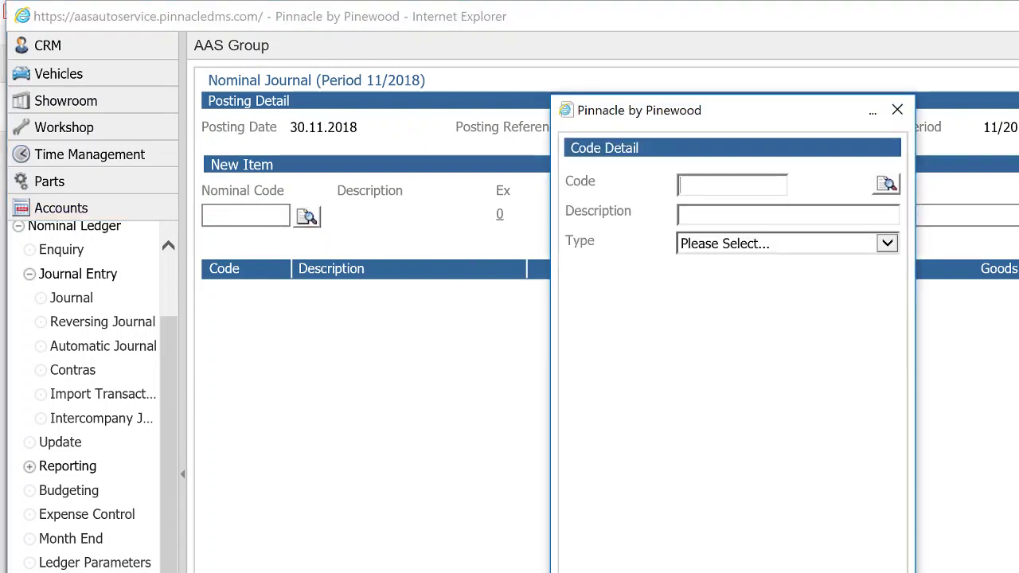
type("9000")
left_click(887, 184)
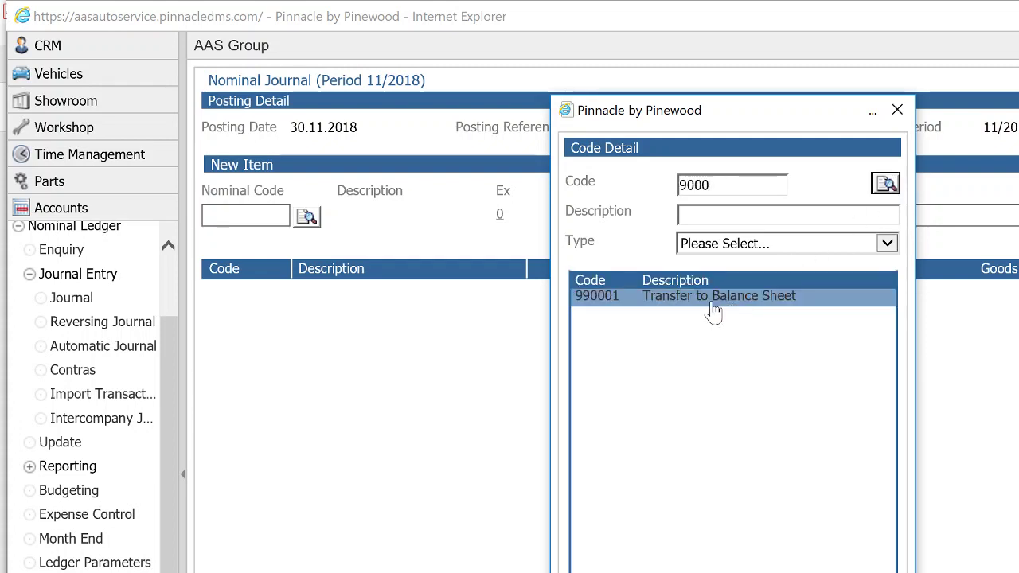
left_click(711, 309)
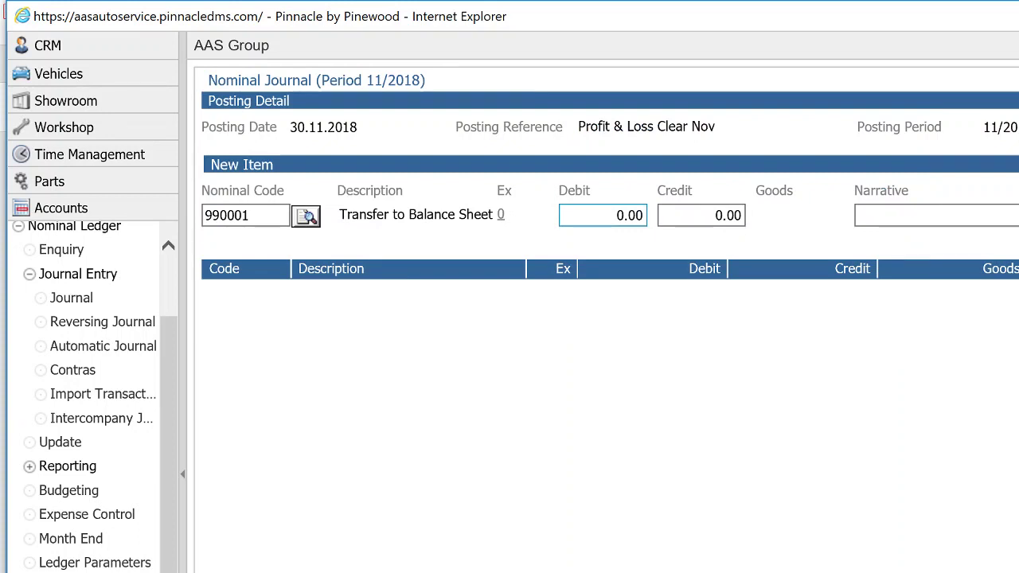
Check Total Profit Value On P&L in the month end window, enter 120,700,476 as the 990001 debit and add the line.
left_click(605, 221)
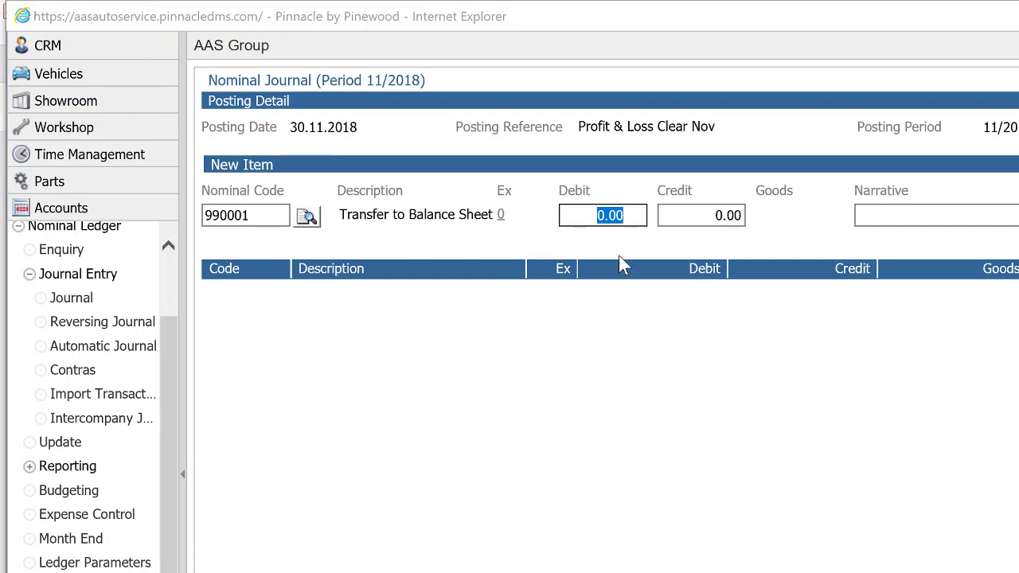
key("alt+Tab")
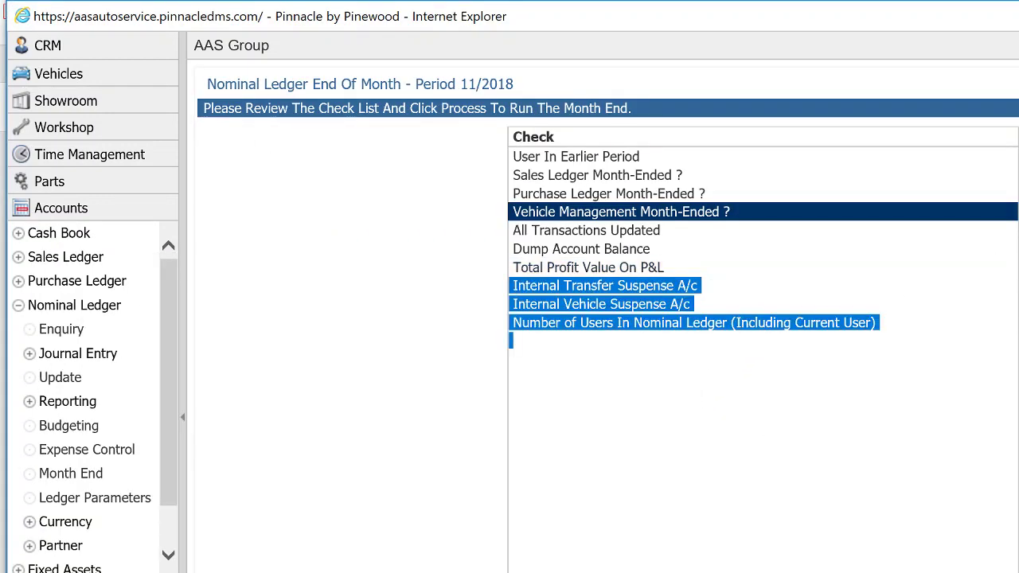
left_click(588, 267)
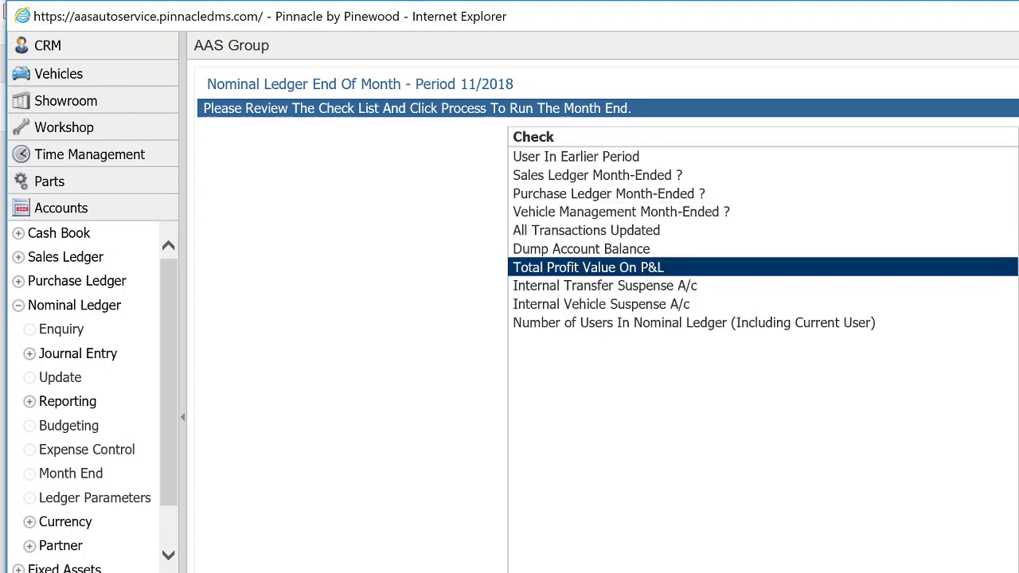
key("alt+Tab")
type("120,700,476.")
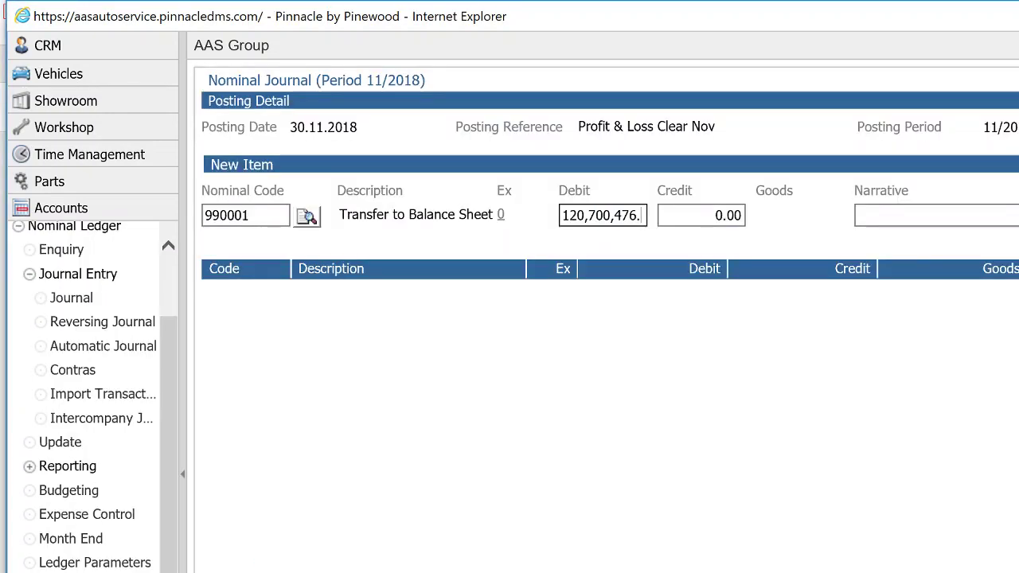
key("Tab")
key("Return")
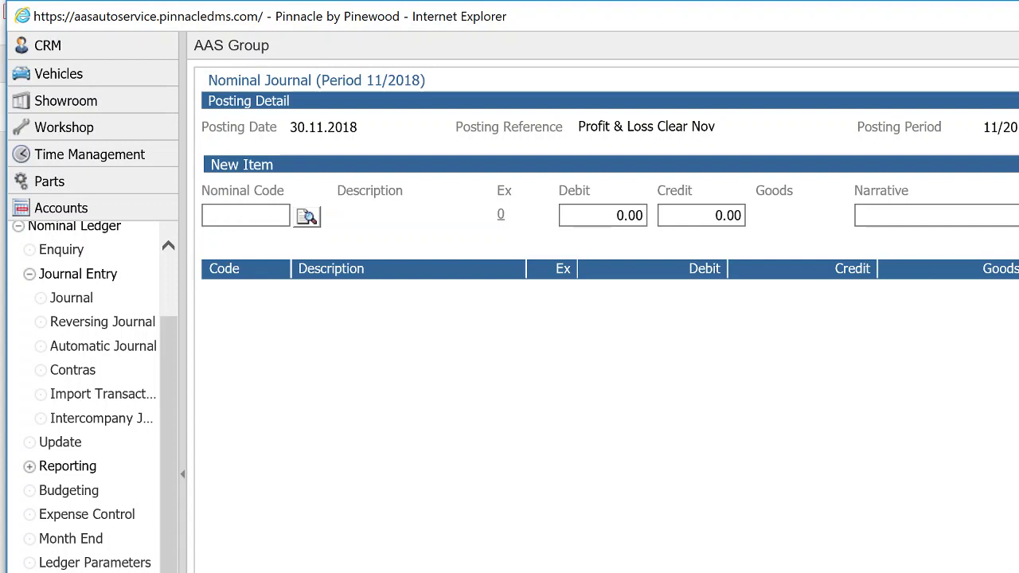
Look up nominal codes matching 101, browse the list of accounts for the next journal line and close the lookup without choosing one.
left_click(306, 217)
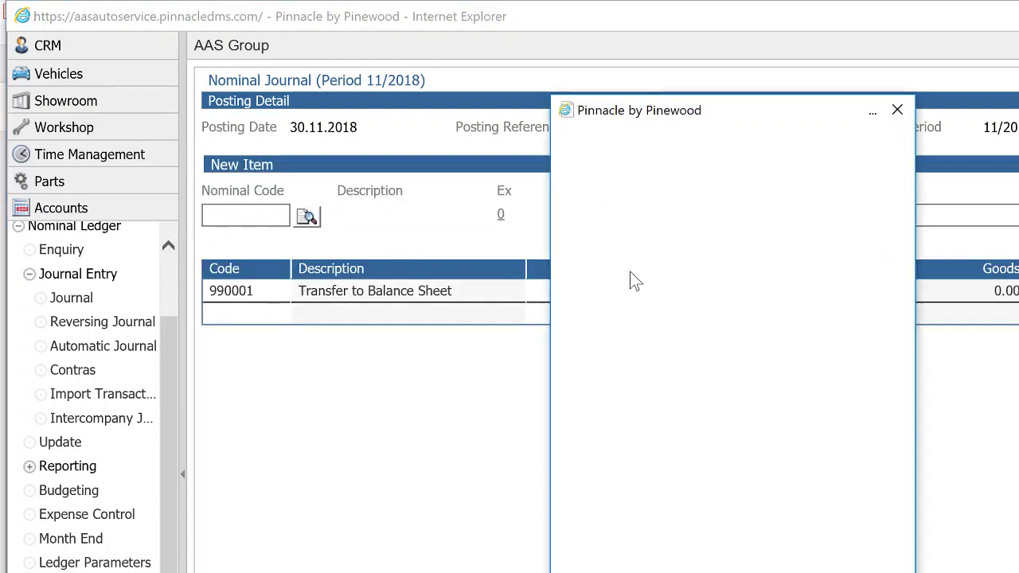
type("101")
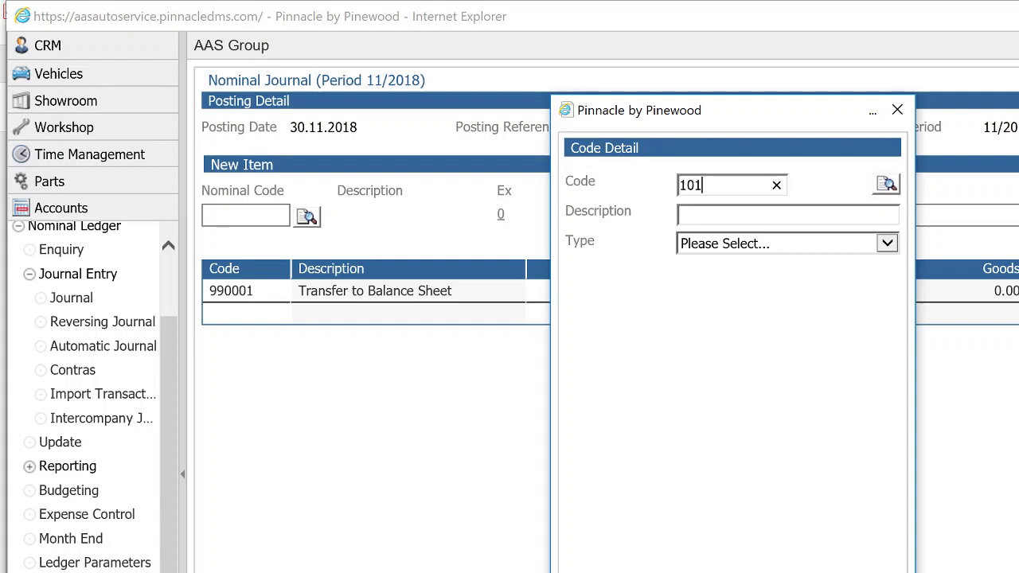
left_click(886, 184)
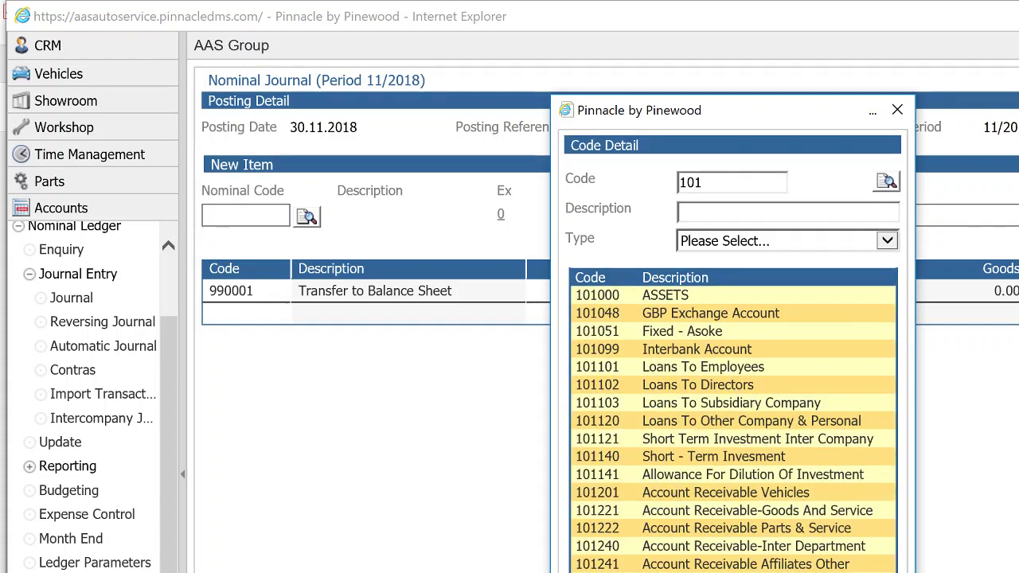
scroll(732, 430, "down", 5)
scroll(732, 430, "down", 5)
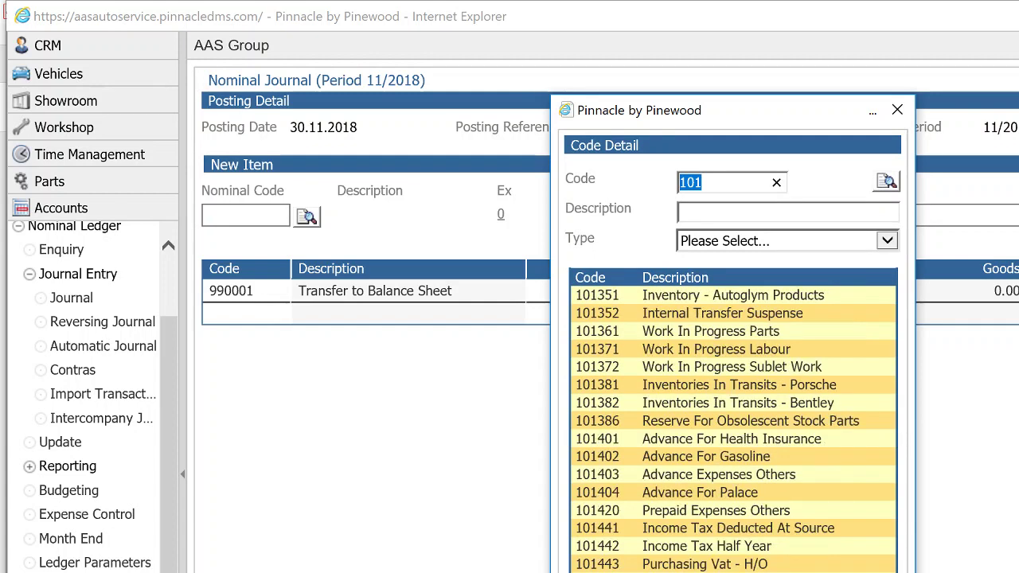
scroll(732, 430, "down", 5)
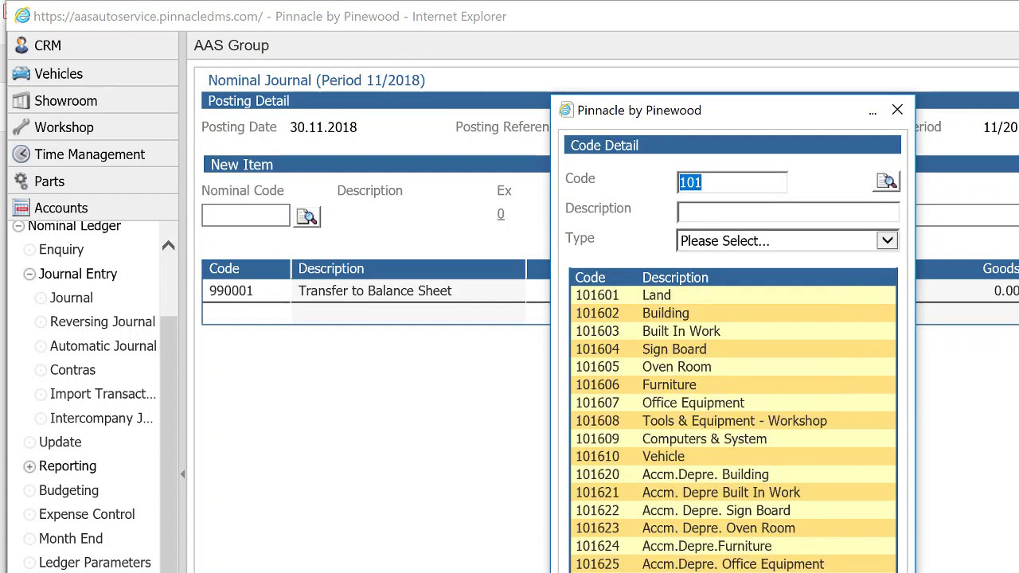
scroll(732, 430, "down", 5)
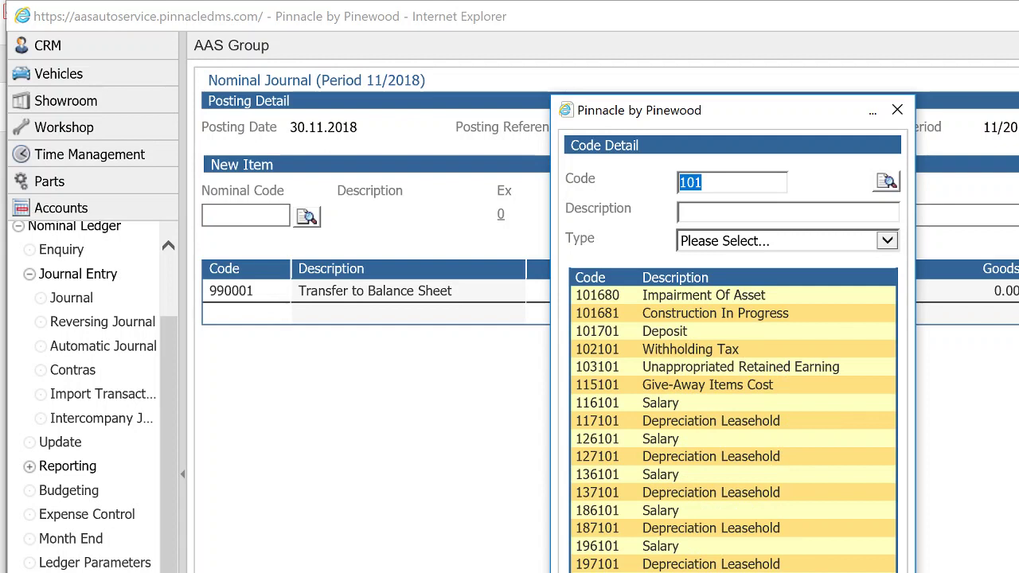
scroll(732, 430, "down", 5)
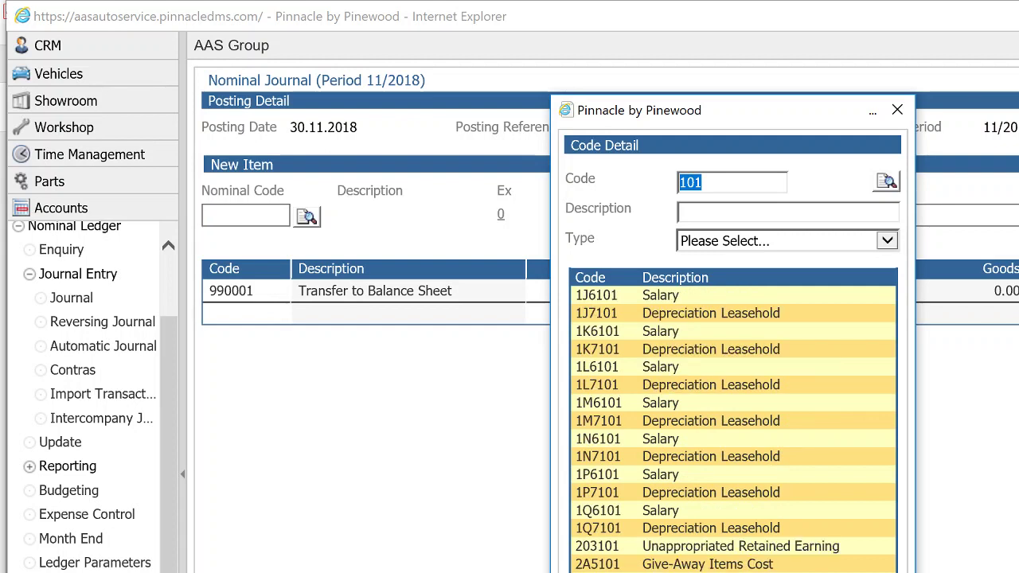
scroll(732, 429, "up", 5)
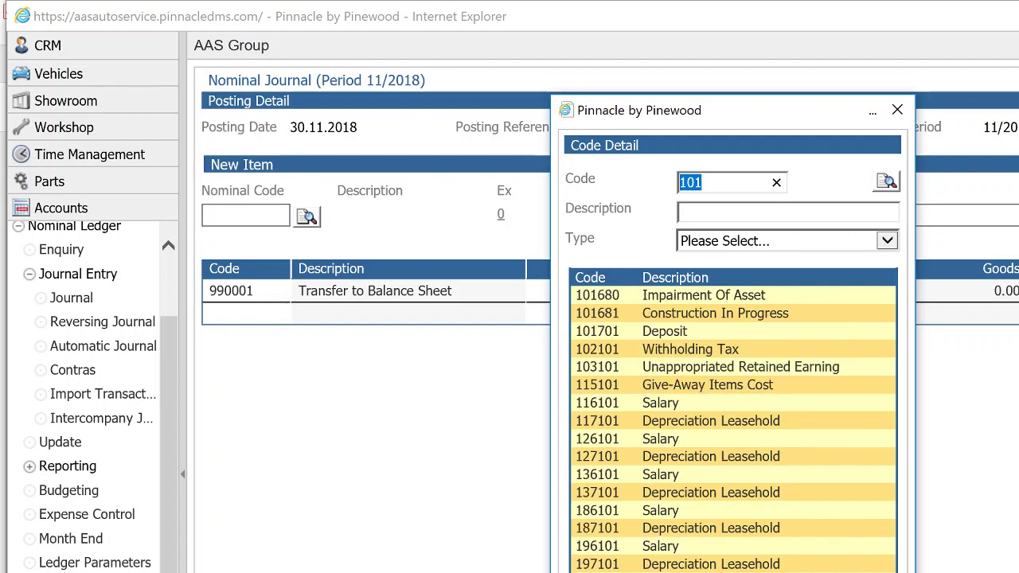
scroll(732, 430, "up", 5)
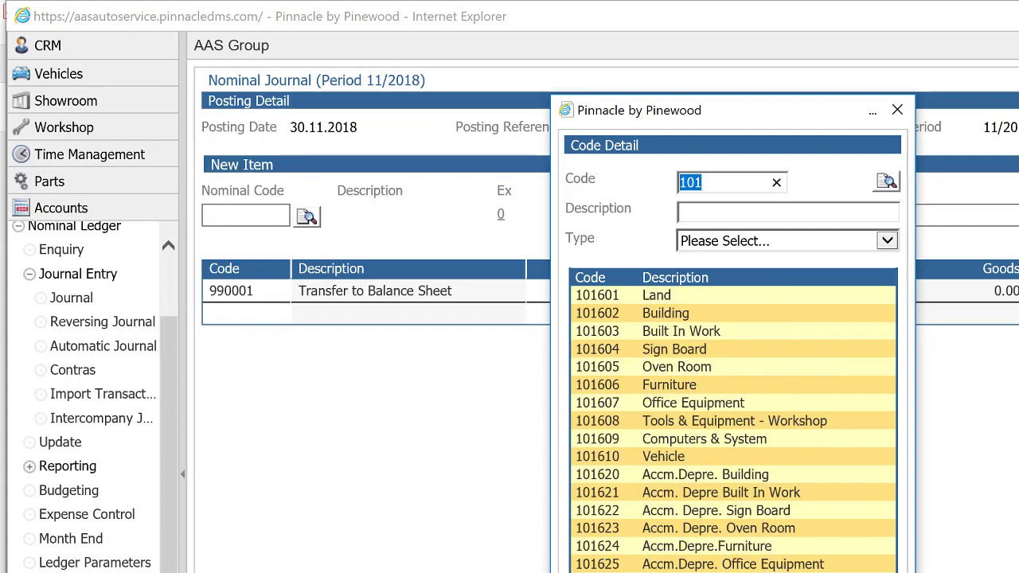
scroll(732, 430, "up", 5)
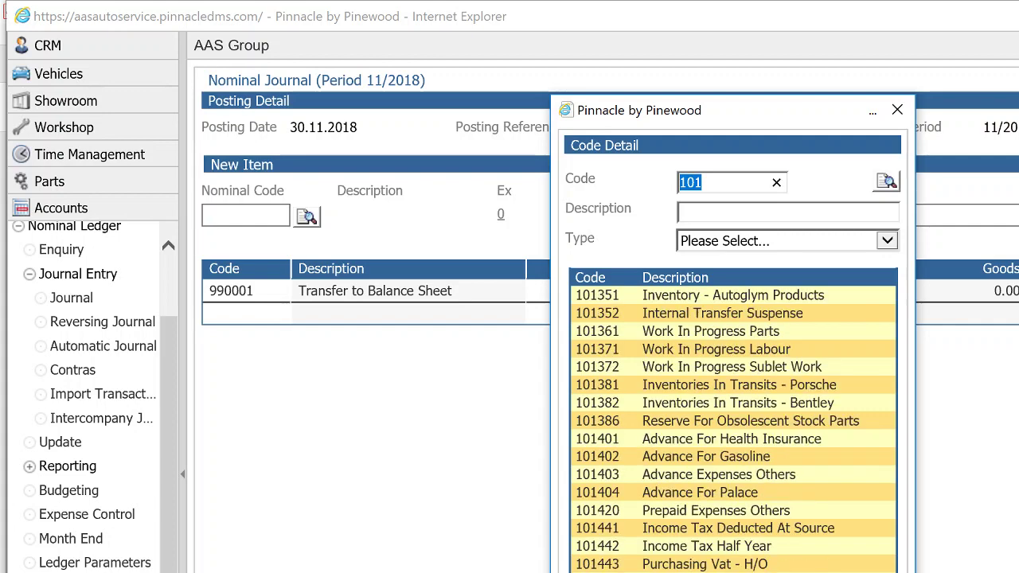
scroll(732, 429, "up", 5)
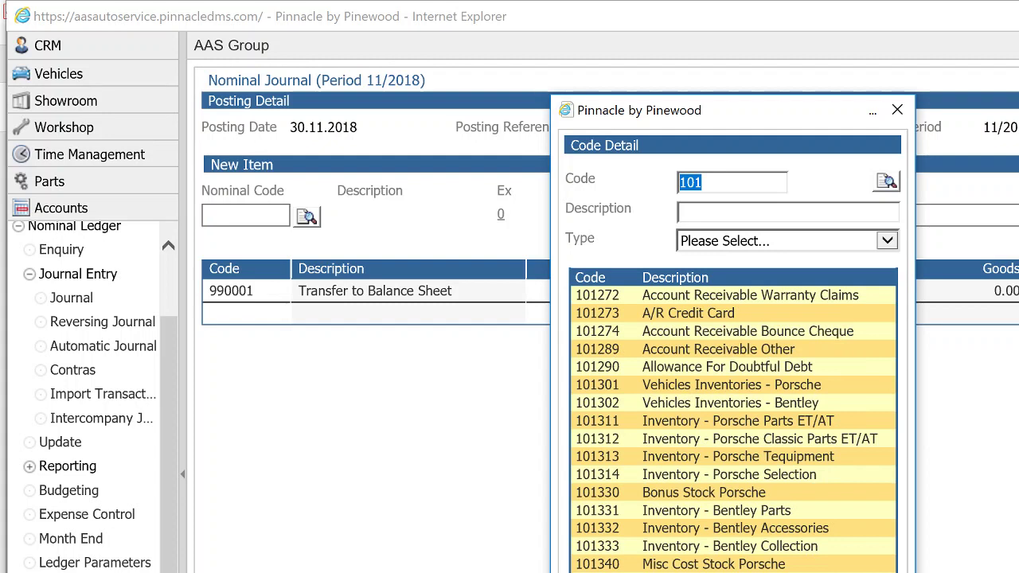
scroll(732, 430, "up", 5)
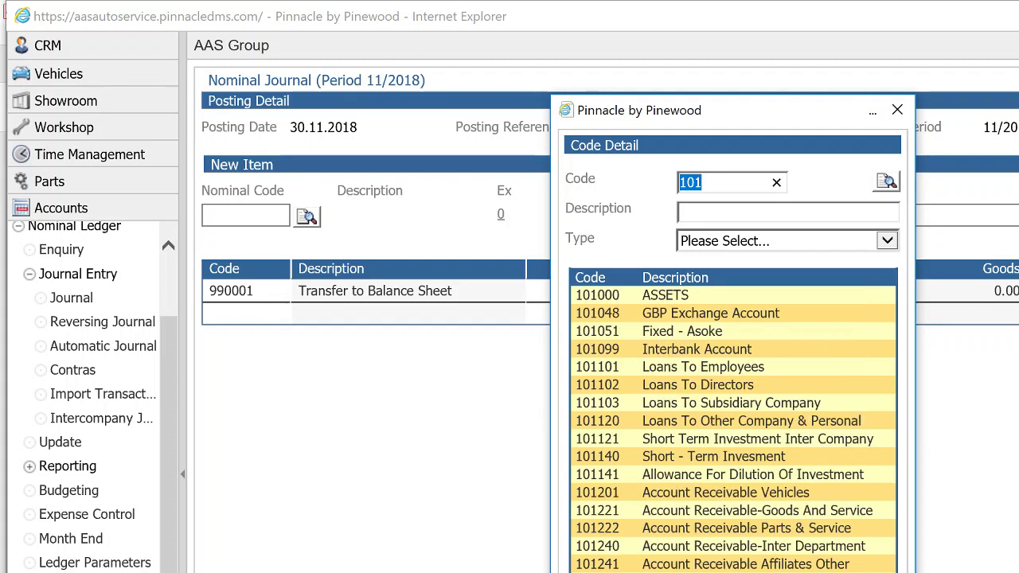
key("Escape")
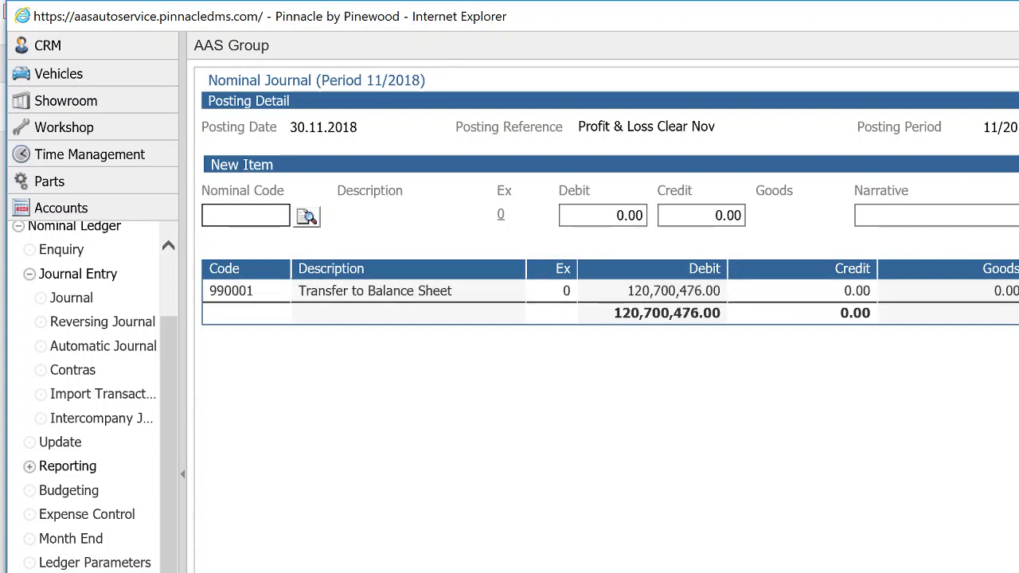
left_click(28, 273)
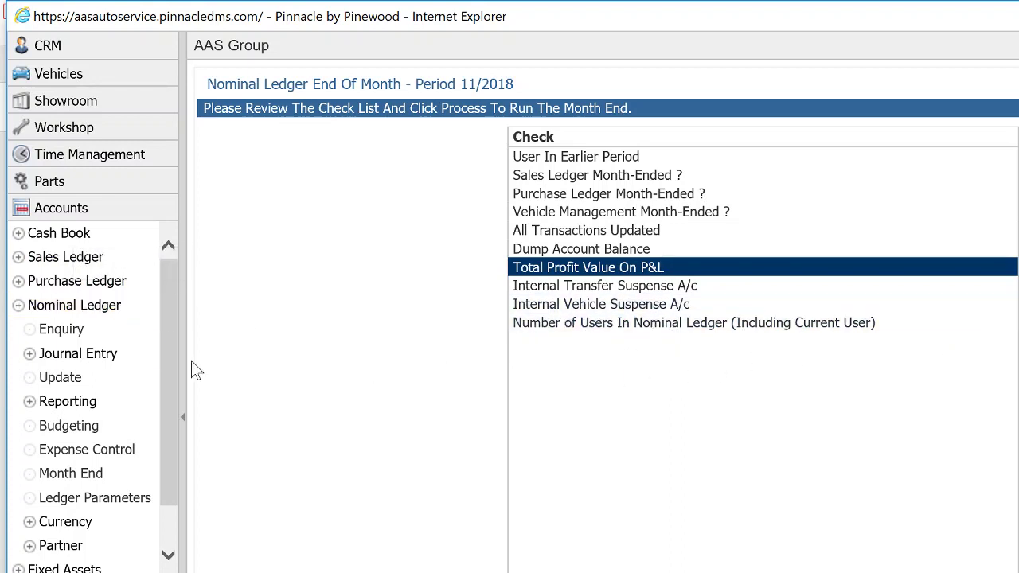
scroll(68, 375, "down", 1)
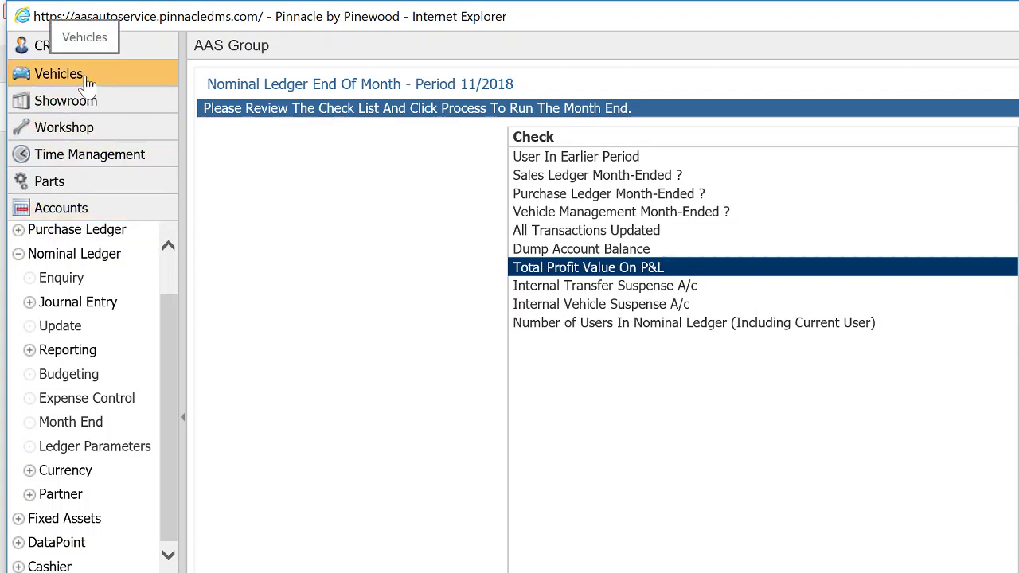
scroll(103, 278, "up", 2)
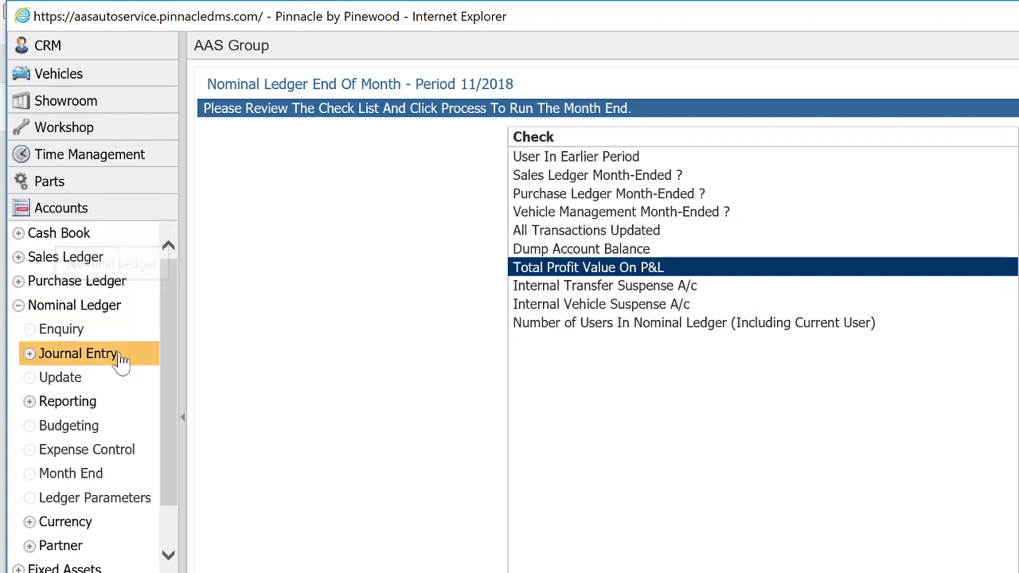
scroll(136, 370, "down", 1)
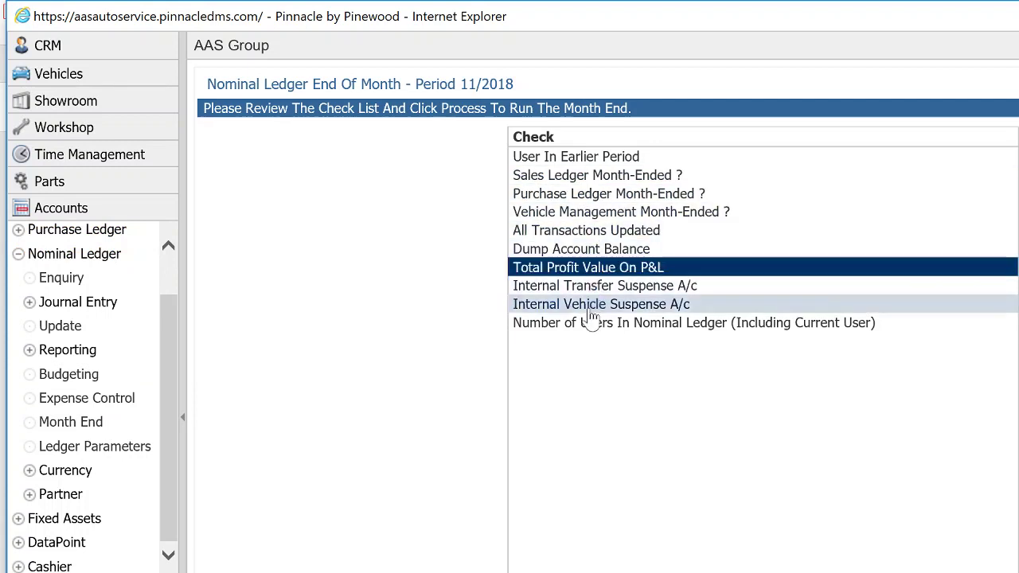
Select period 11 of 2018 for the AAS Group nominal ledger division and accept using the earlier of the two periods.
left_click(249, 54)
left_click(973, 364)
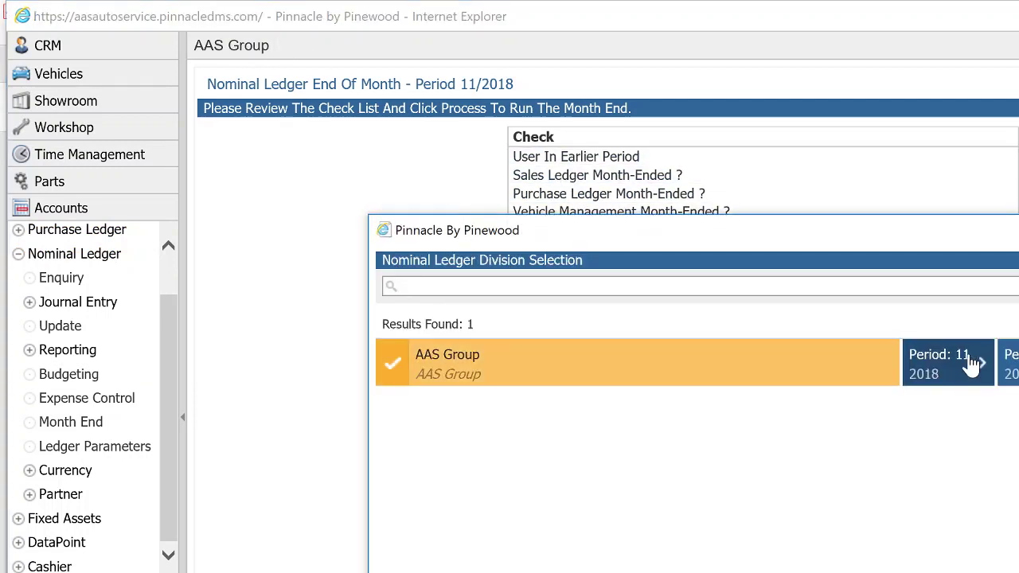
left_click(958, 369)
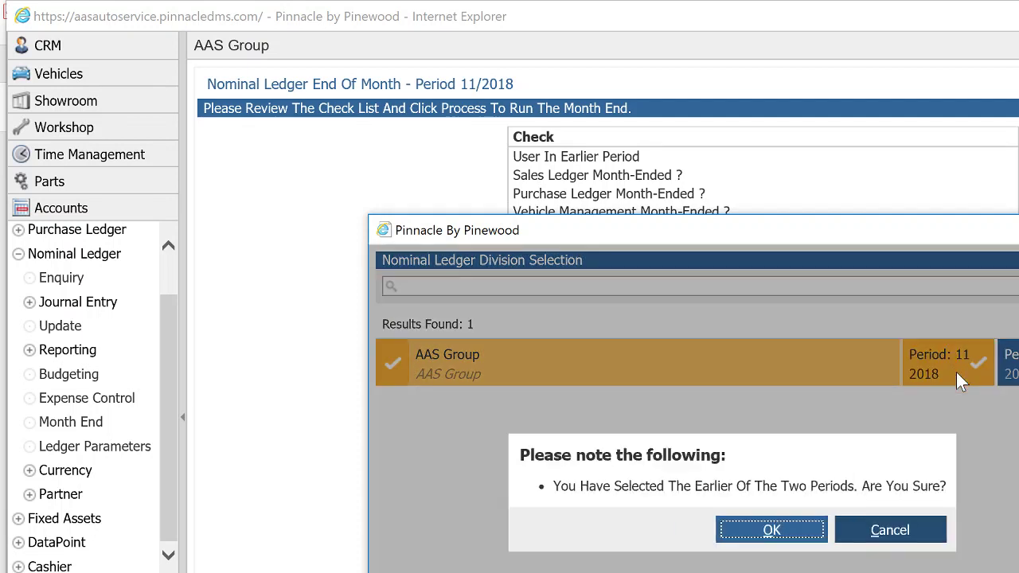
left_click(771, 531)
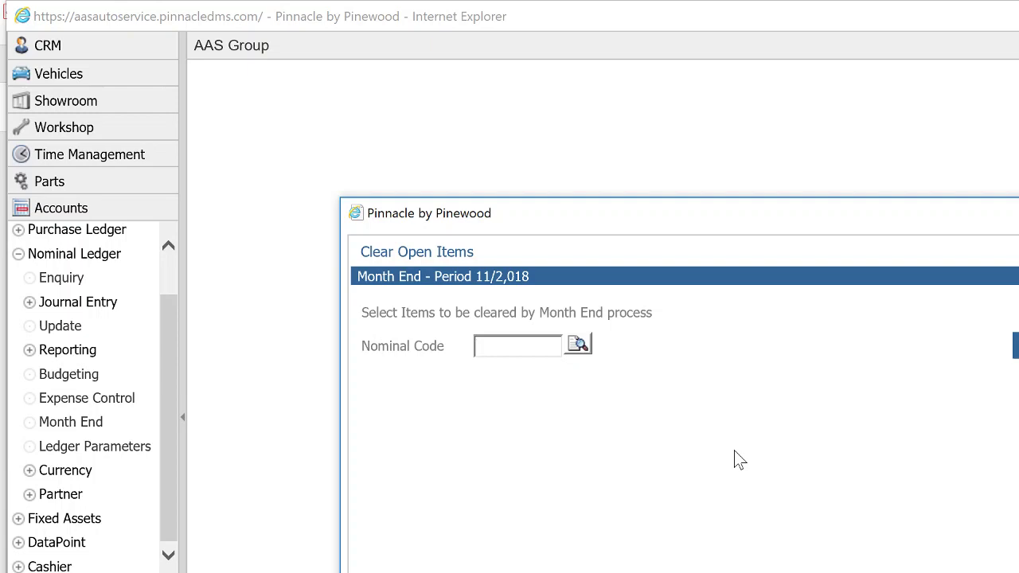
key("alt+Tab")
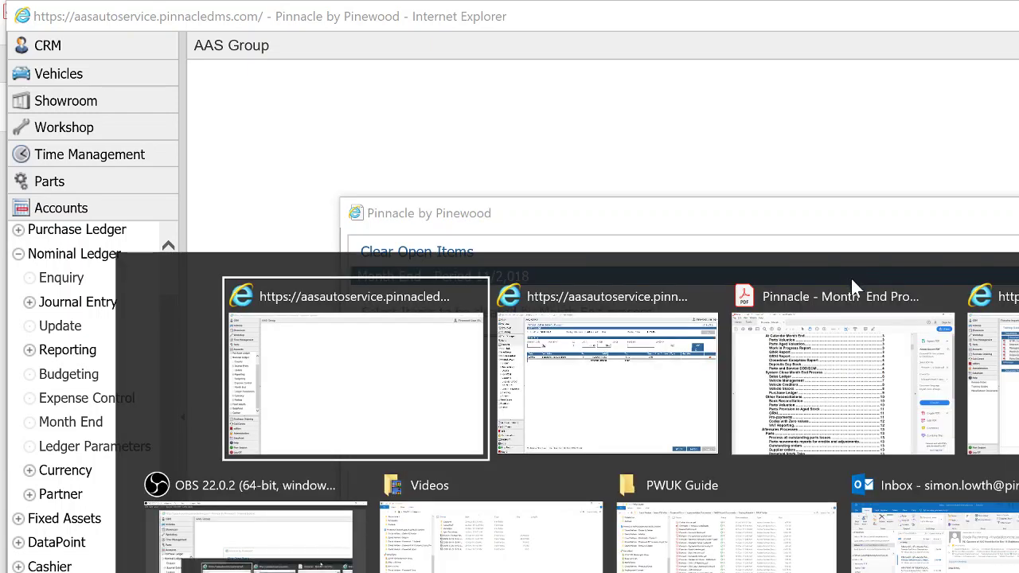
key("alt+Tab")
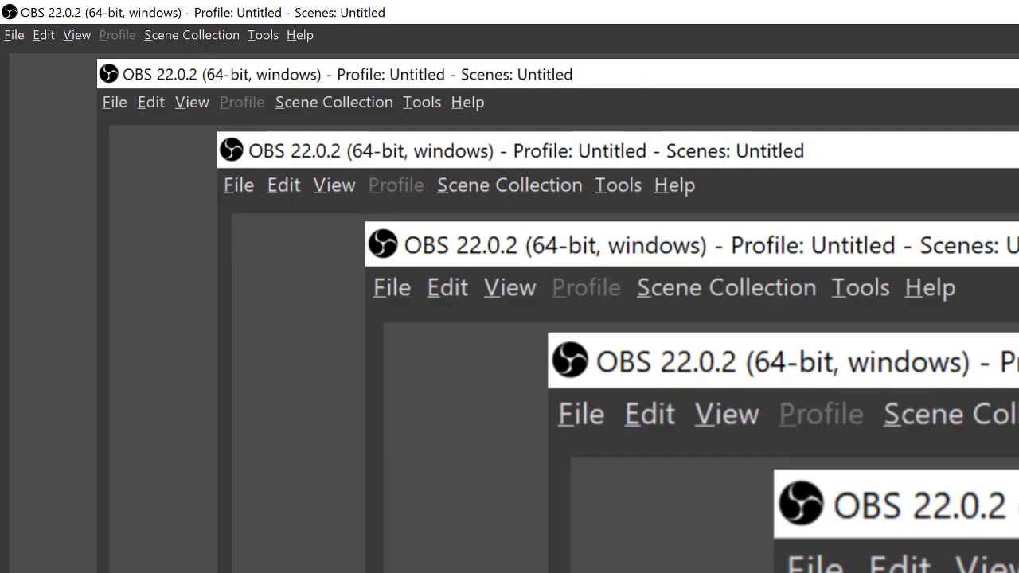